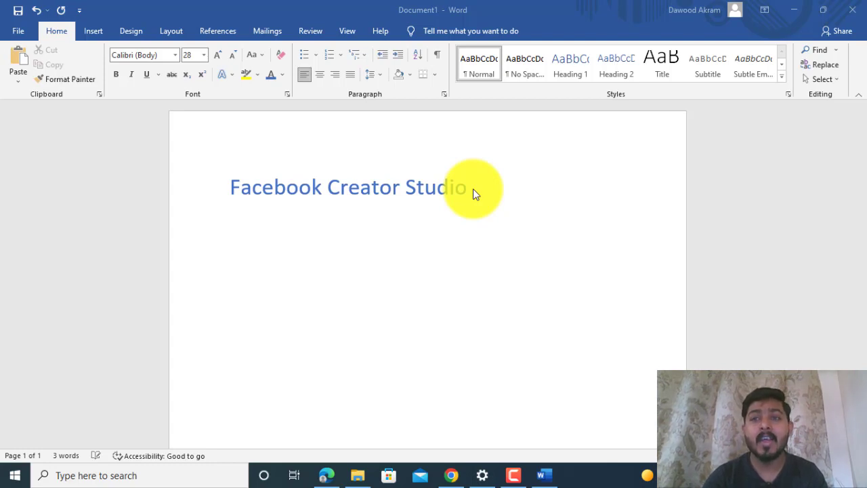
- Start a new line below the "Facebook Creator Studio" heading and set its font size to 14
left_click(464, 188)
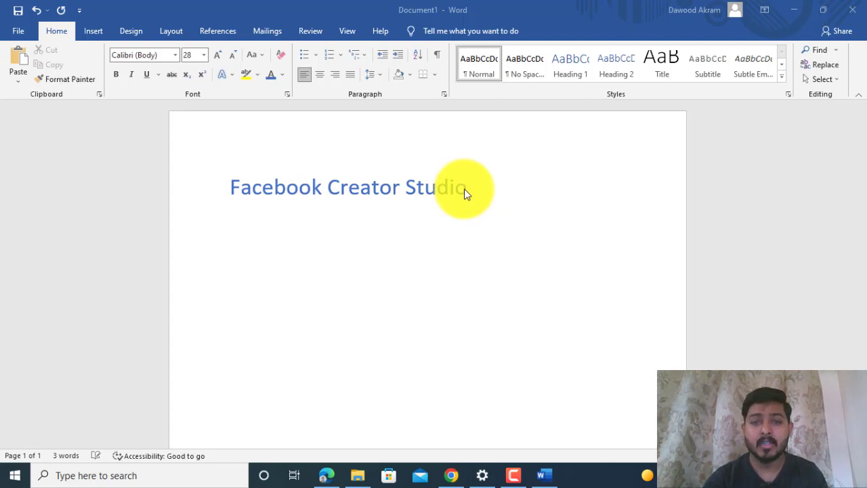
key("Return")
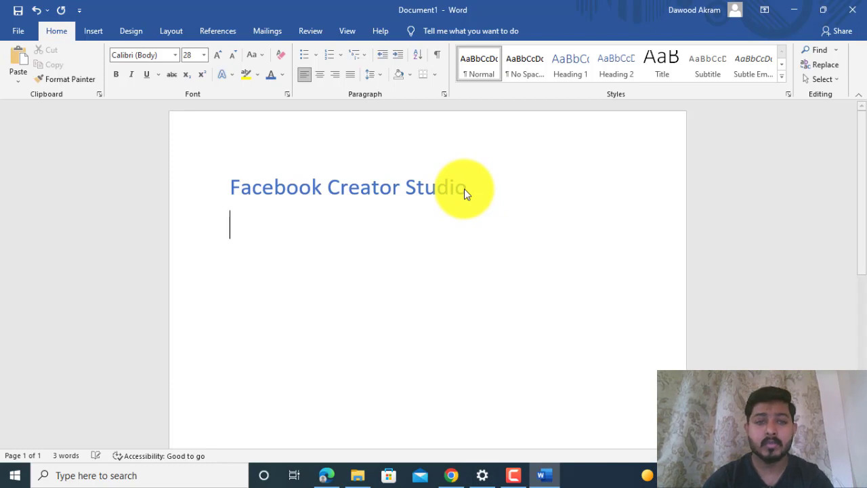
left_click(204, 55)
left_click(189, 130)
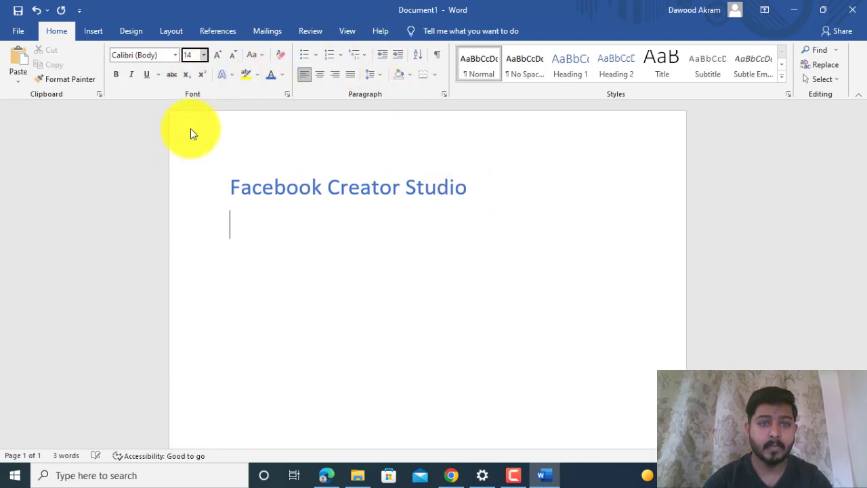
- Switch to Chrome, search Google for "facebook creator studio" and open the "Creator Studio - Business Manager - Facebook" result
left_click(451, 475)
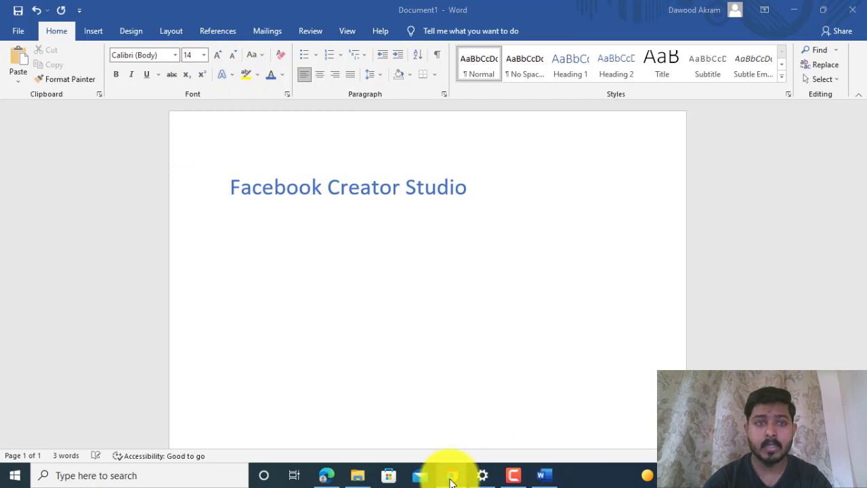
left_click(438, 267)
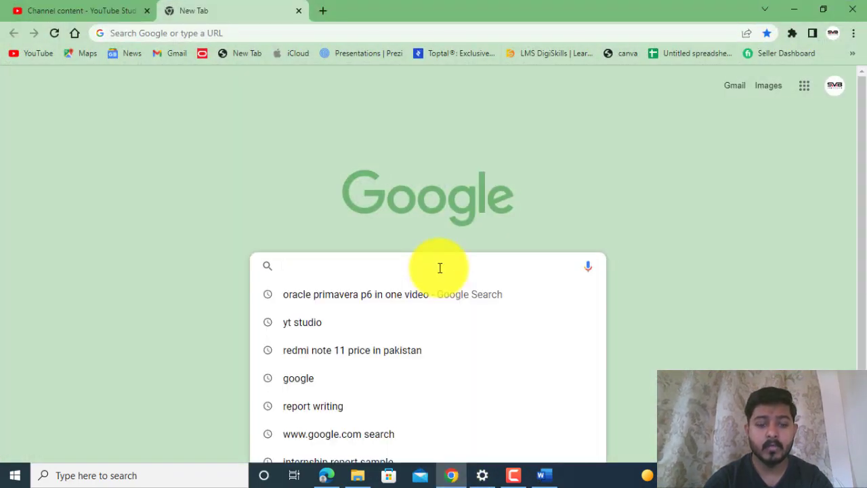
type("fa")
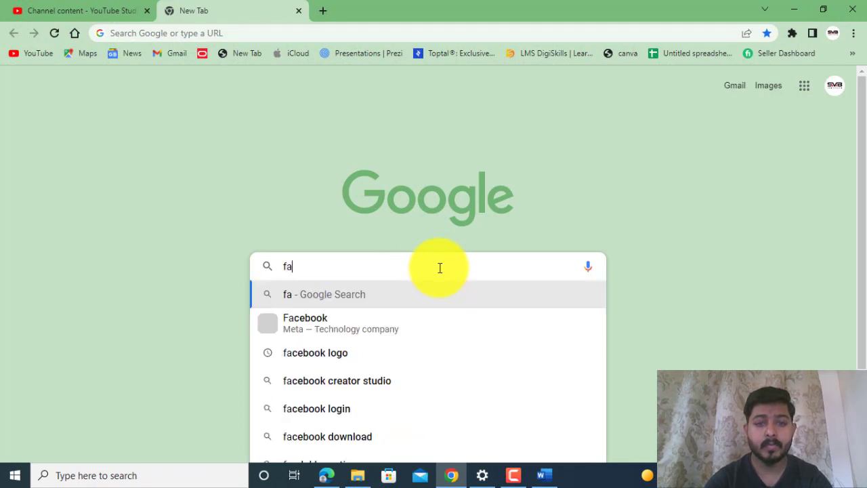
left_click(365, 380)
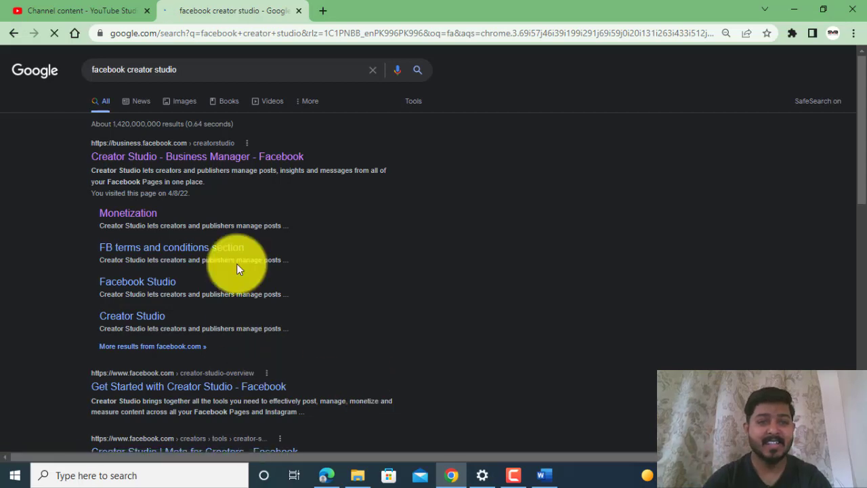
left_click(283, 160)
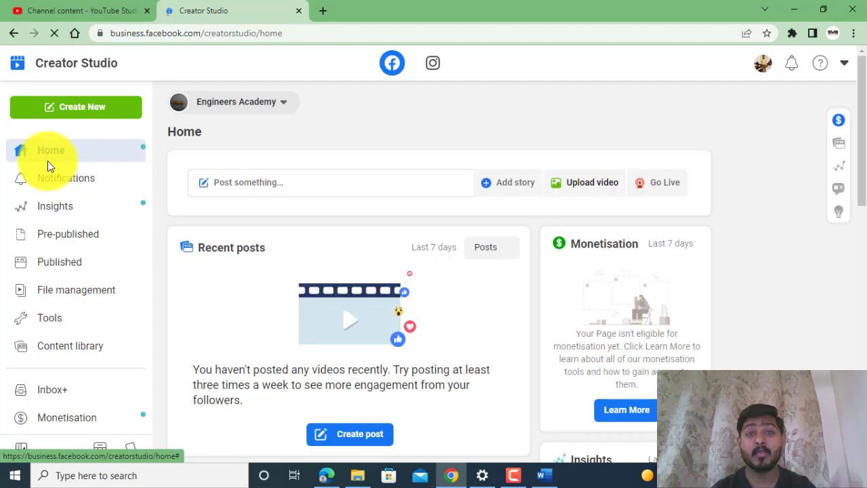
- Examine the Insights and Notifications sections and the list of available Pages, returning to the Creator Studio Home page
left_click(108, 209)
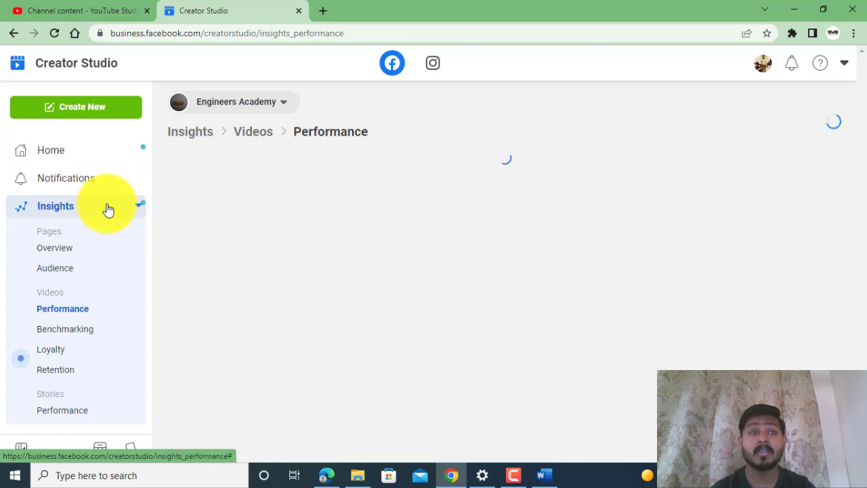
left_click(123, 155)
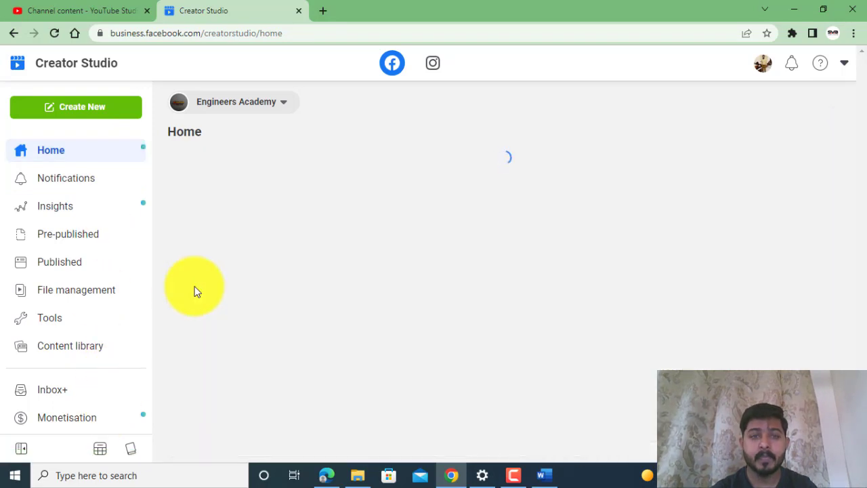
left_click(292, 108)
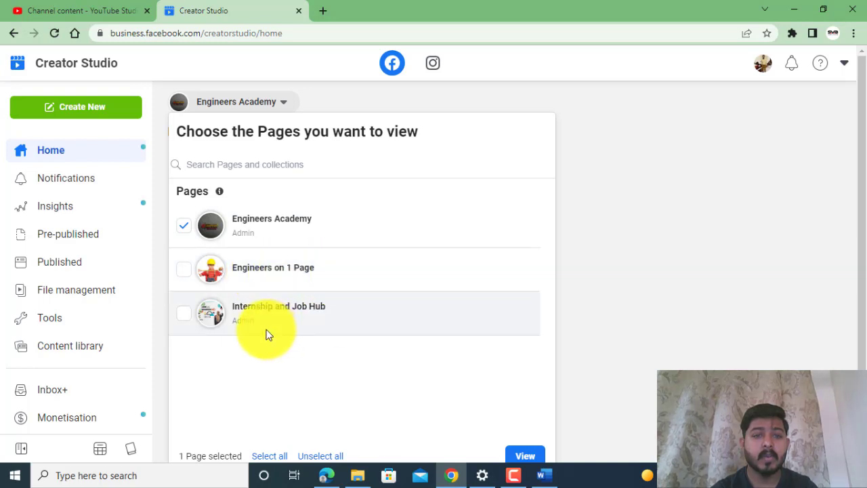
left_click(654, 129)
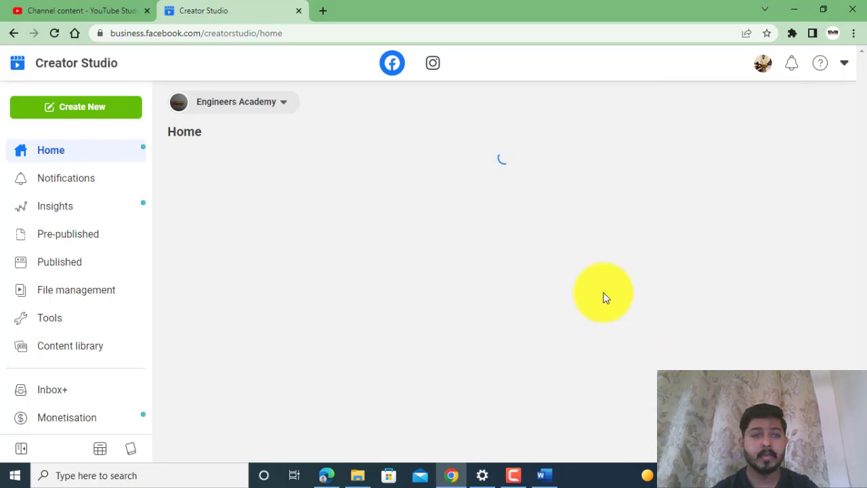
left_click(84, 189)
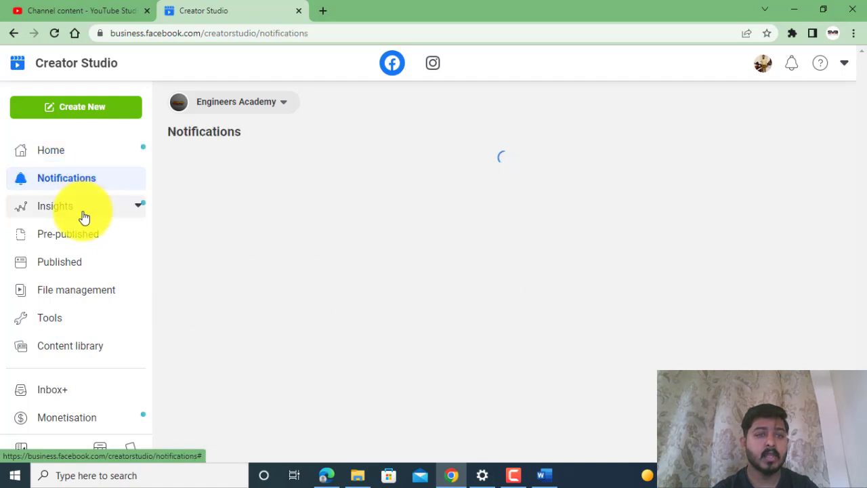
left_click(75, 206)
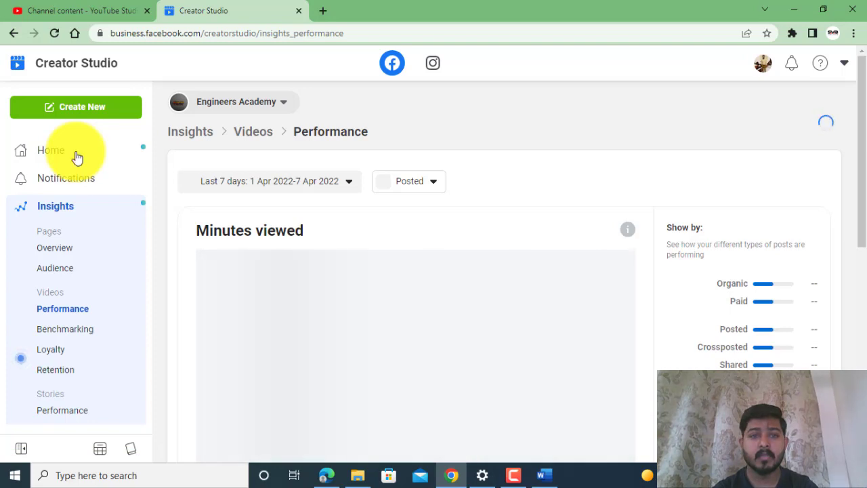
left_click(78, 157)
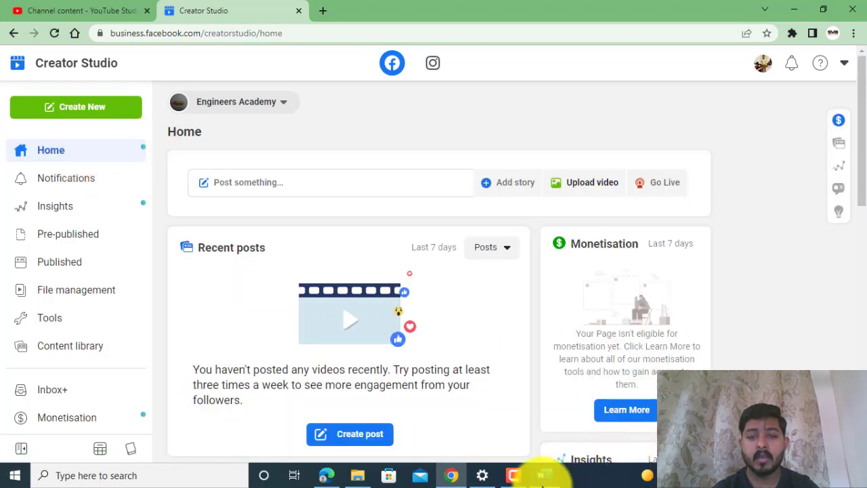
- Switch to Word and enter "Overview" as the first topic below the heading
left_click(542, 476)
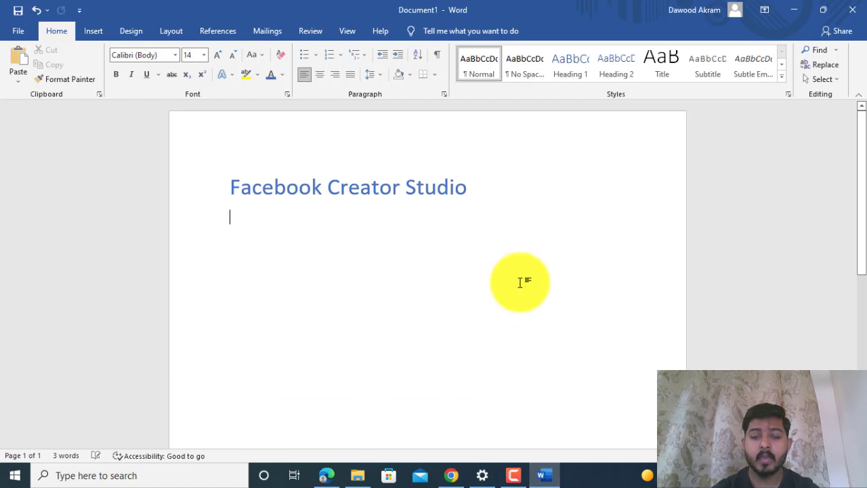
type("Ov")
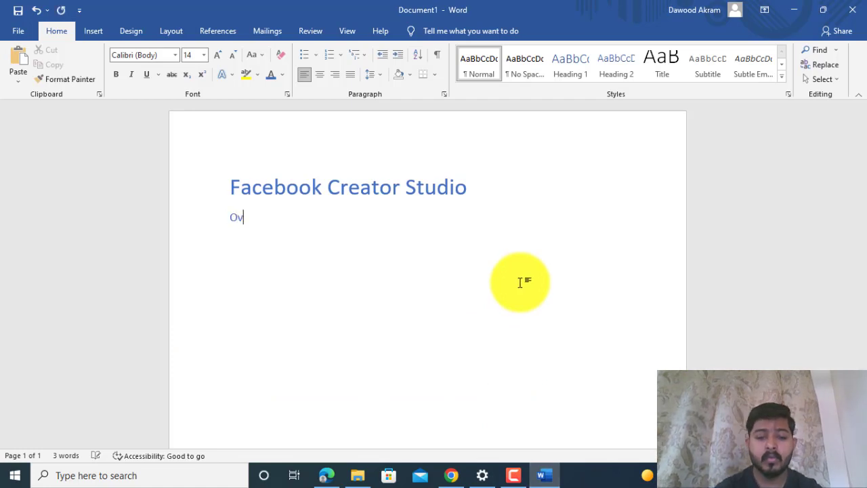
type("ervi")
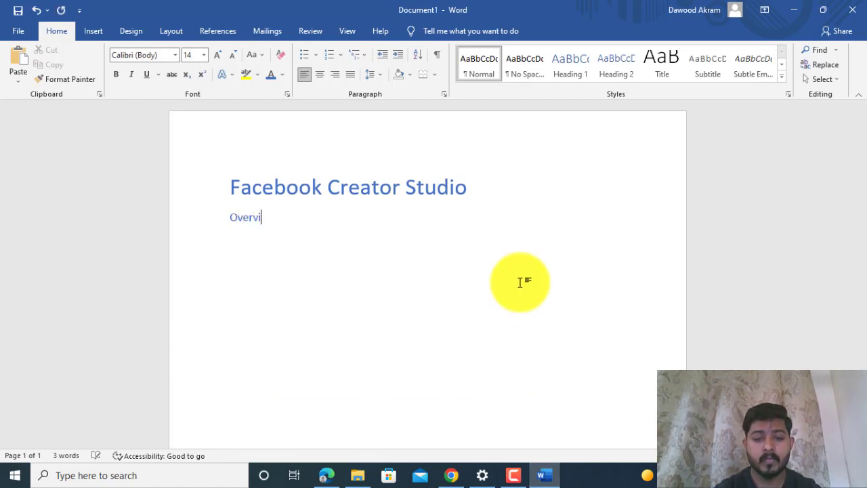
type("ew ")
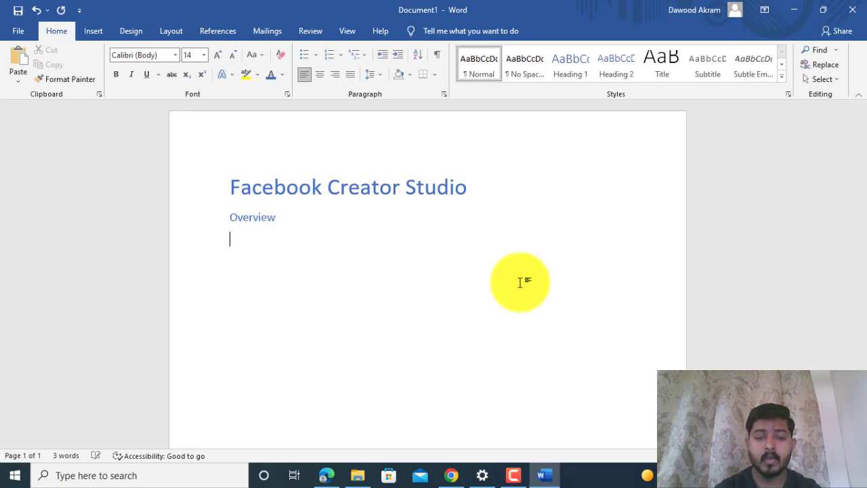
- Add "Upload Video Like YouTube" as the topic line below "Overview"
type("Uploa")
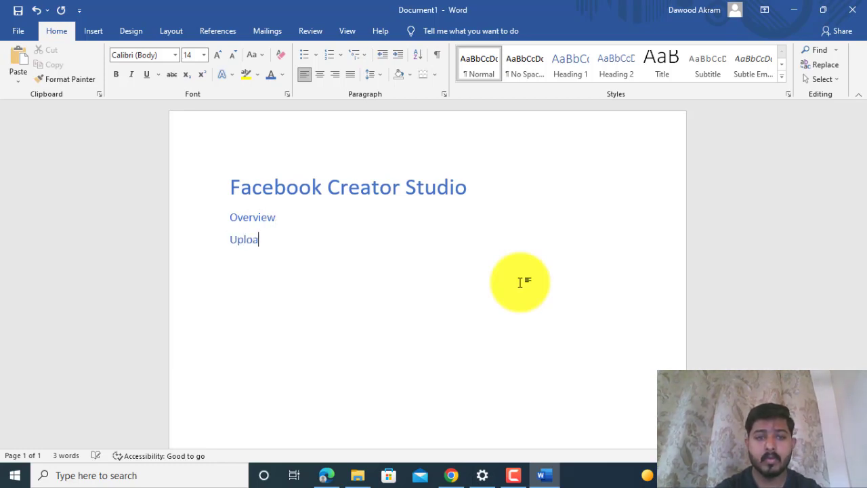
type("d Video ")
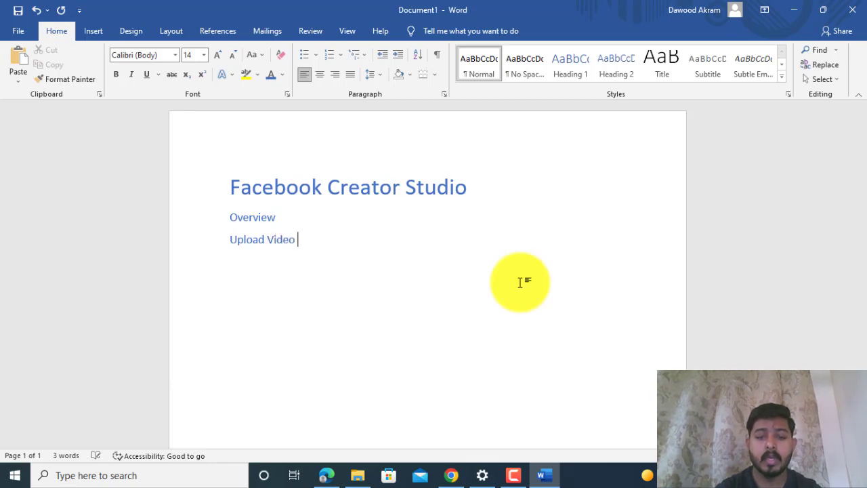
type("Like Yo")
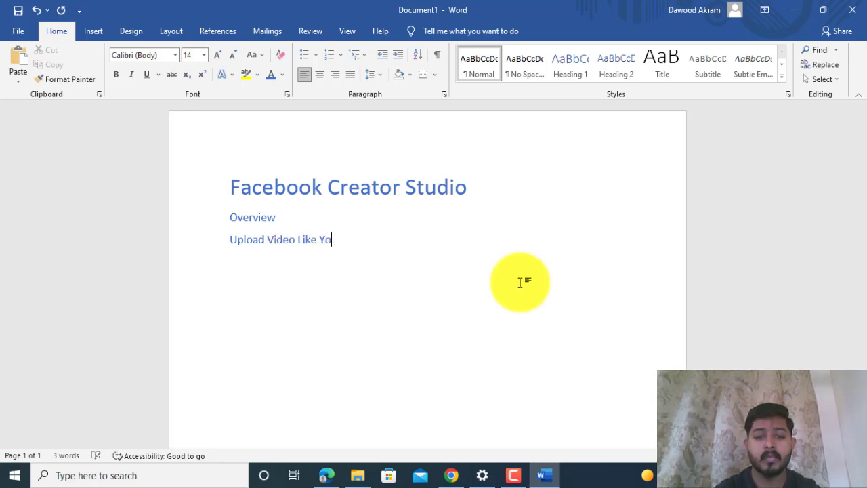
type("uTu")
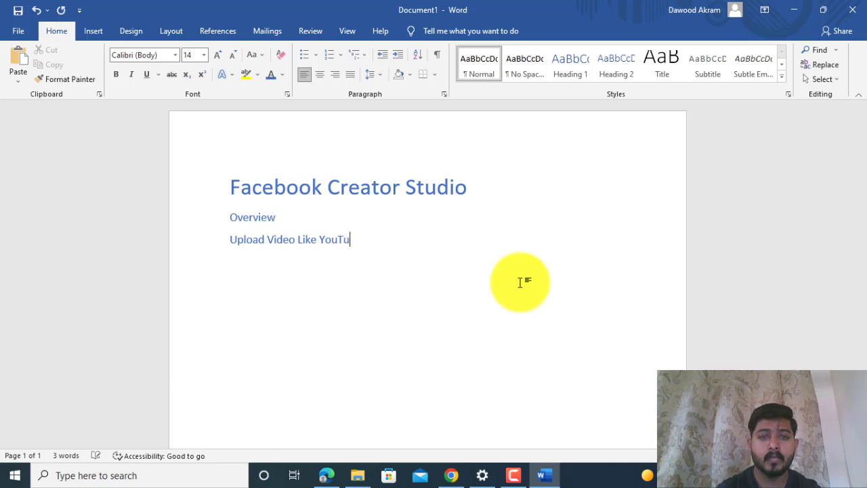
type("be")
key("Return")
- Add "KeyWords" and "Optimize Video" as two further topic lines in the list
type("K")
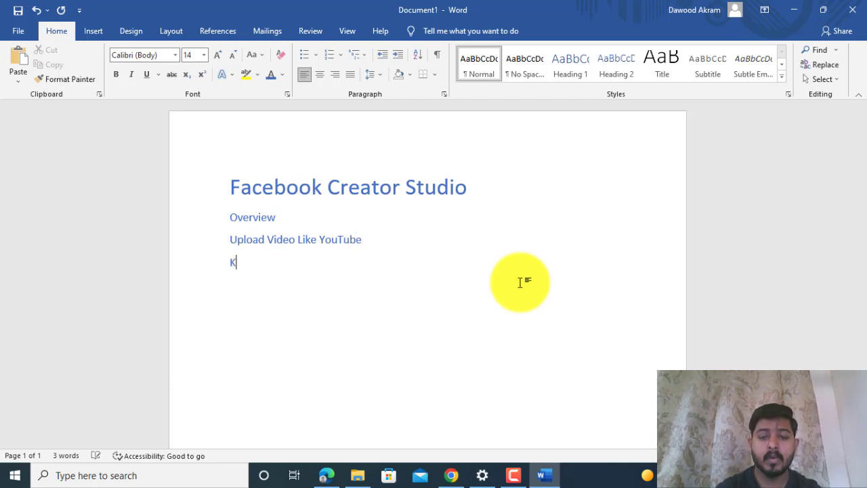
type("eyWor")
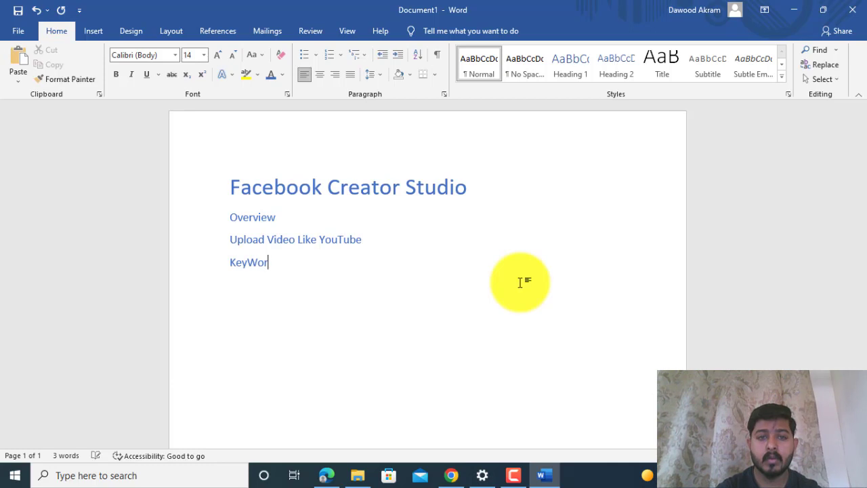
key("BackSpace")
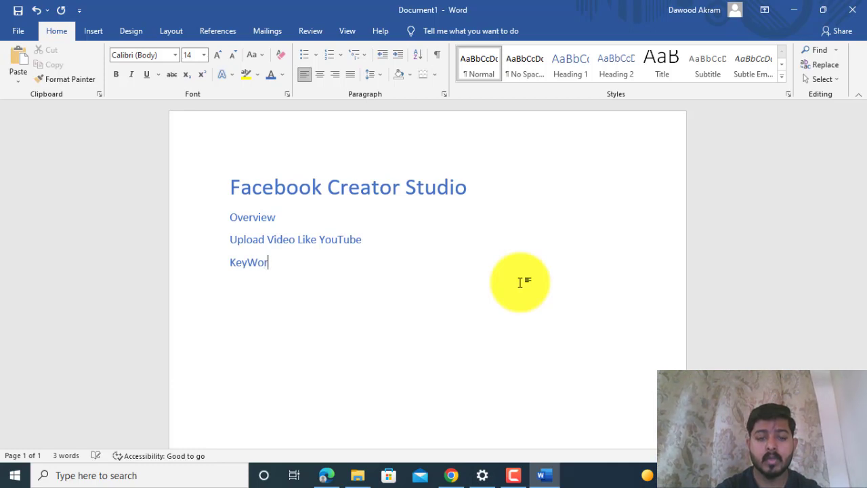
type("rds")
key("Return")
type("Op")
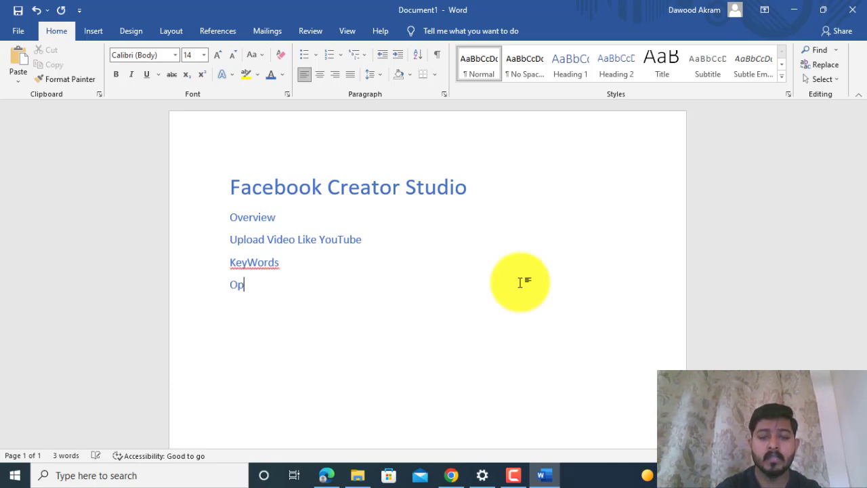
type("timi")
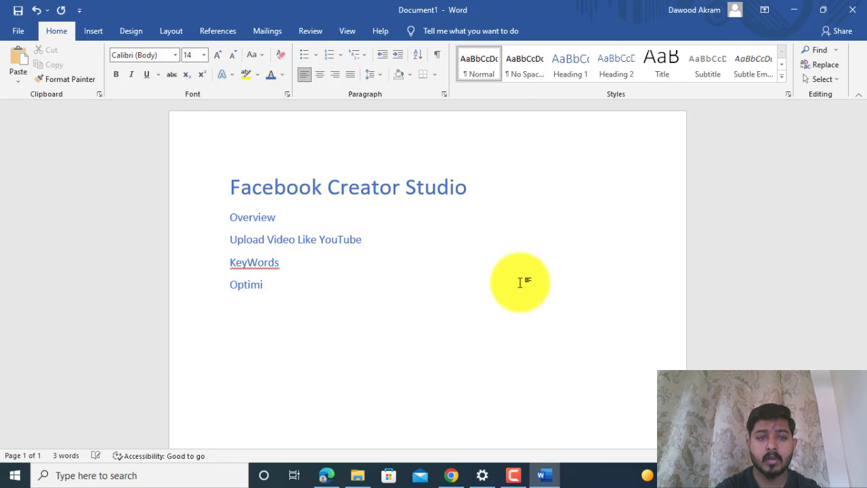
type("ze Video")
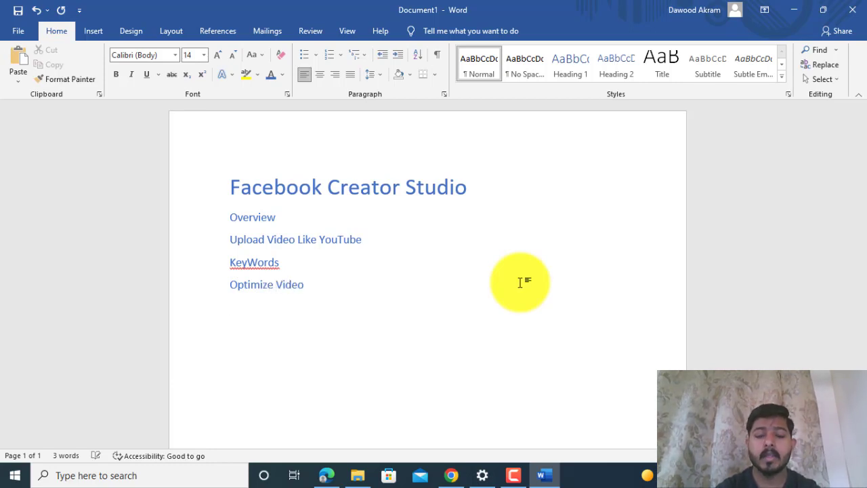
- Add "Thumbnail" and "Catogery" as topic lines below "Optimize Video"
key("Return")
type("Th")
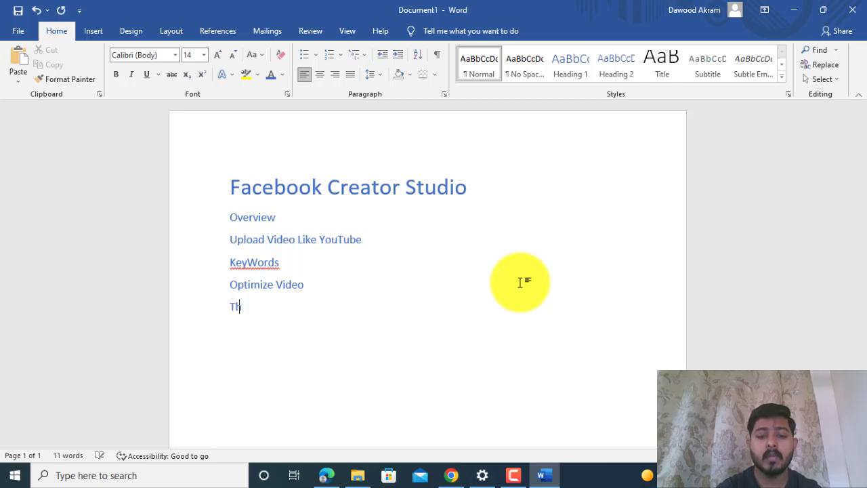
type("umbnail")
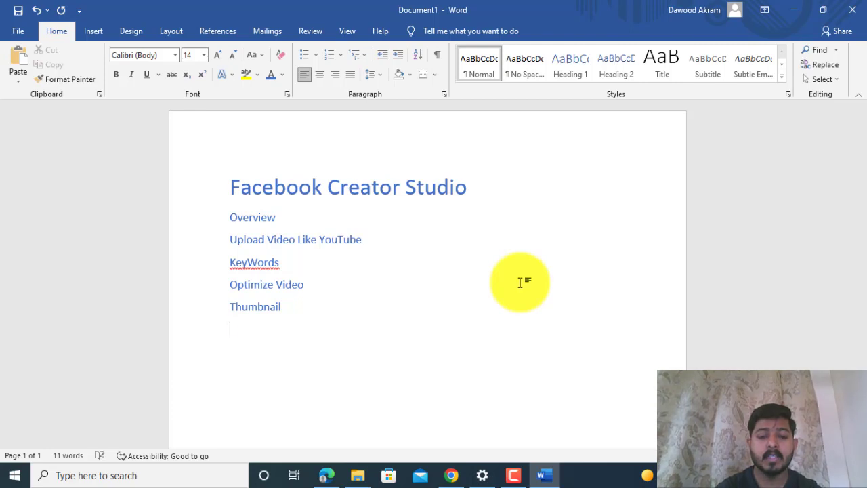
type("Cato")
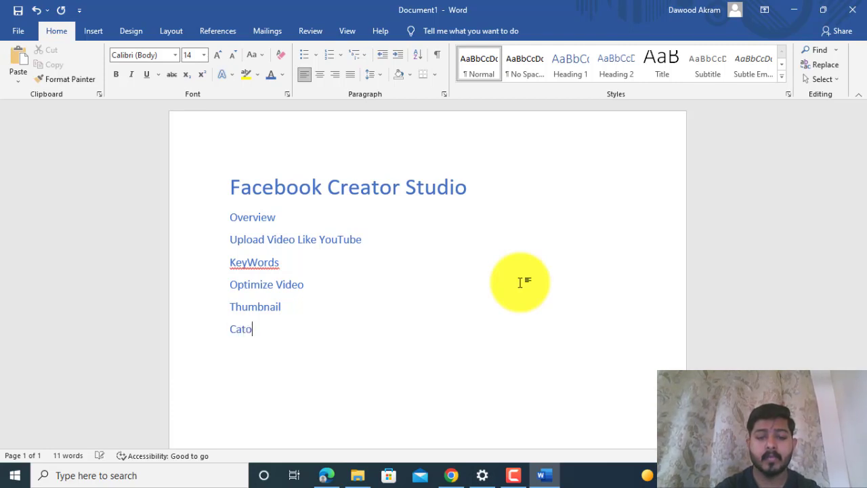
type("gy")
key("BackSpace")
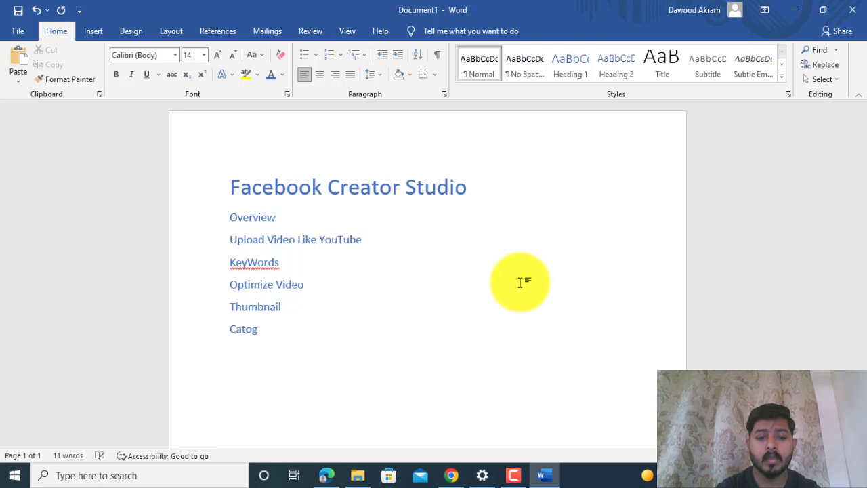
type("ery")
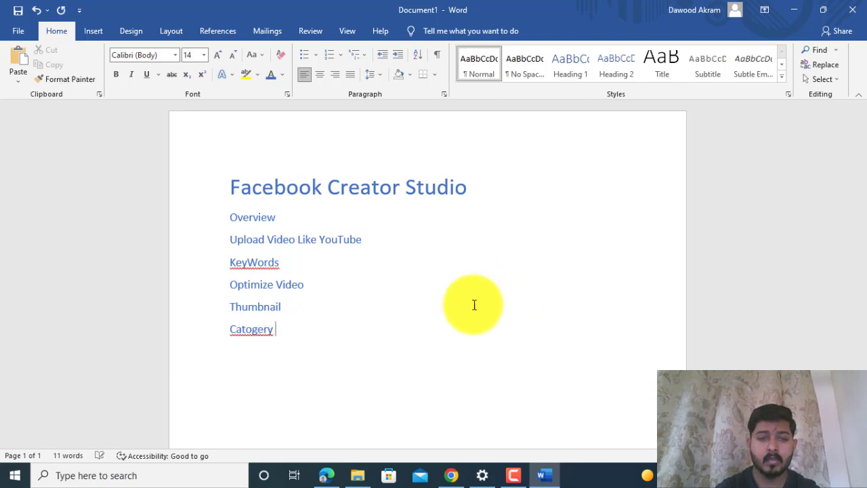
- Correct the misspelled topics in the list to "Category" and "Keyword's" using the spelling suggestions
right_click(241, 331)
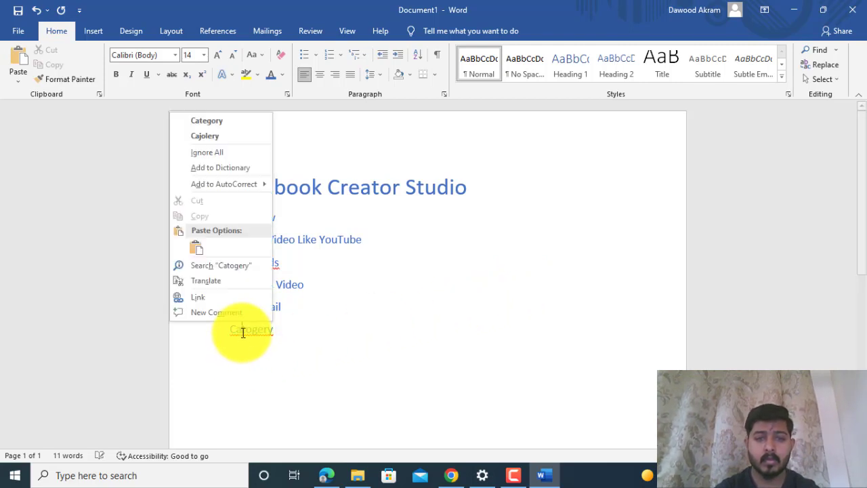
left_click(241, 120)
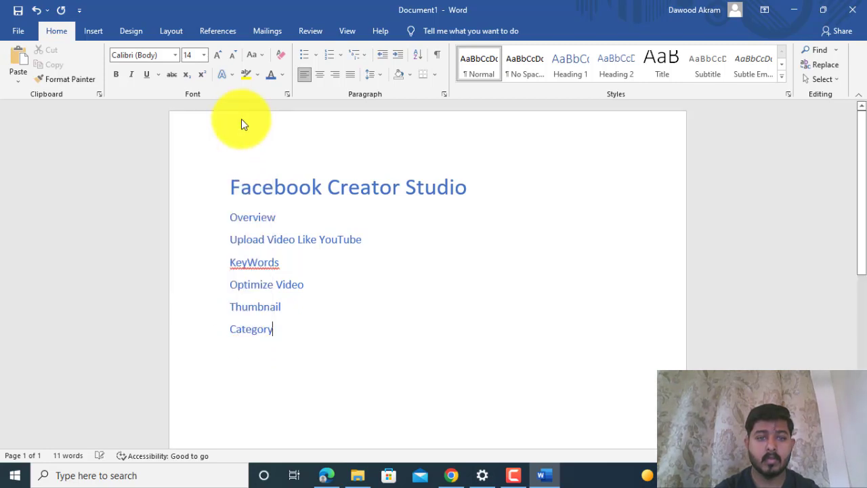
right_click(260, 263)
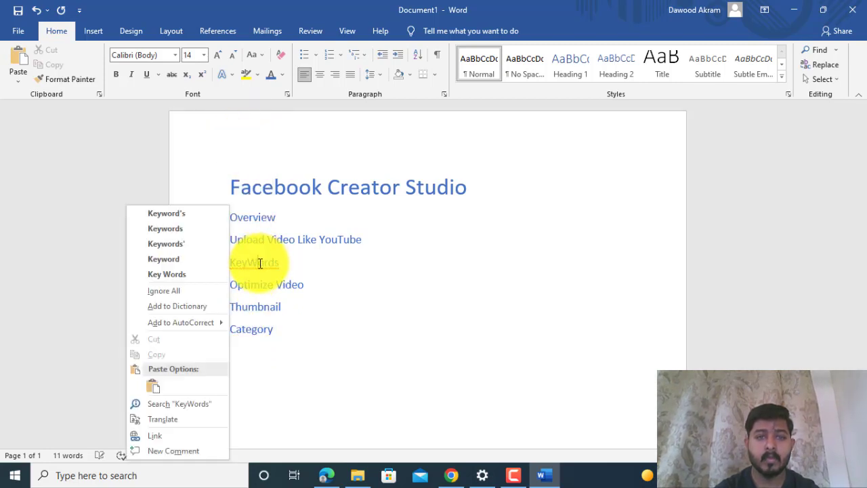
left_click(198, 217)
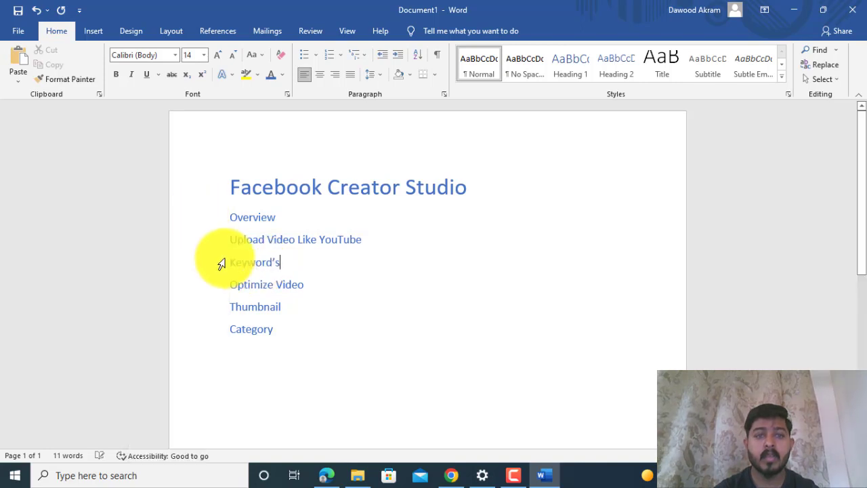
left_click_drag(278, 328, 228, 215)
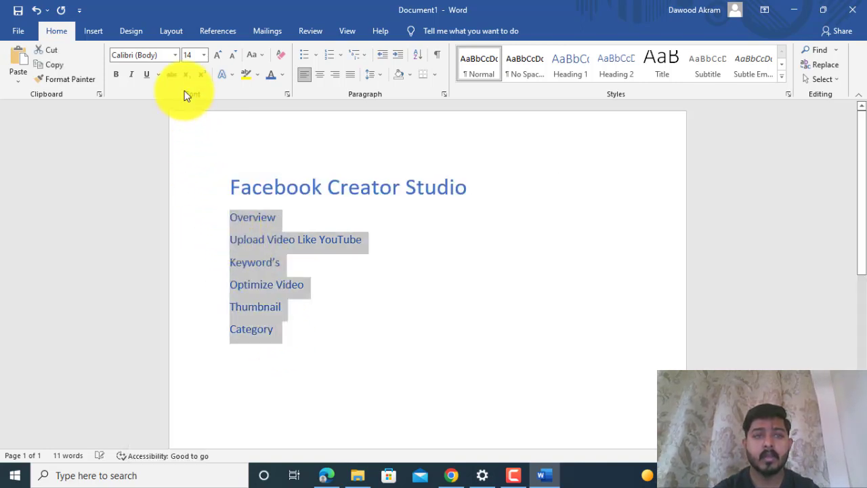
left_click(205, 56)
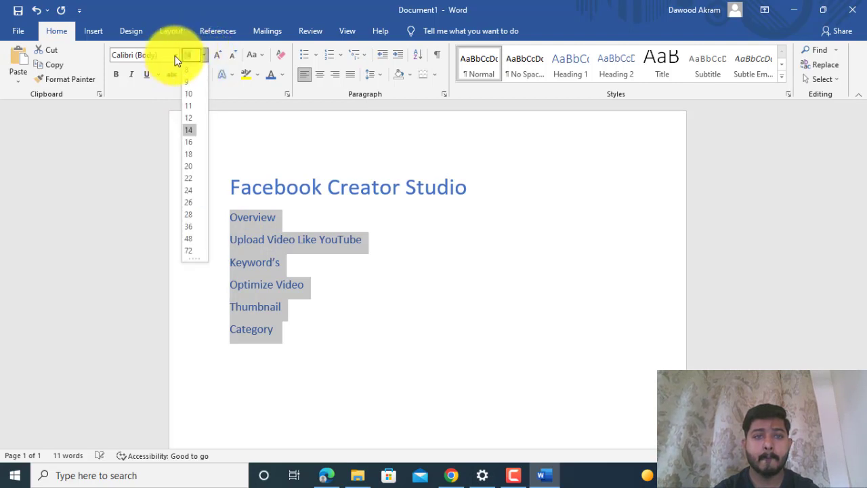
left_click(351, 314)
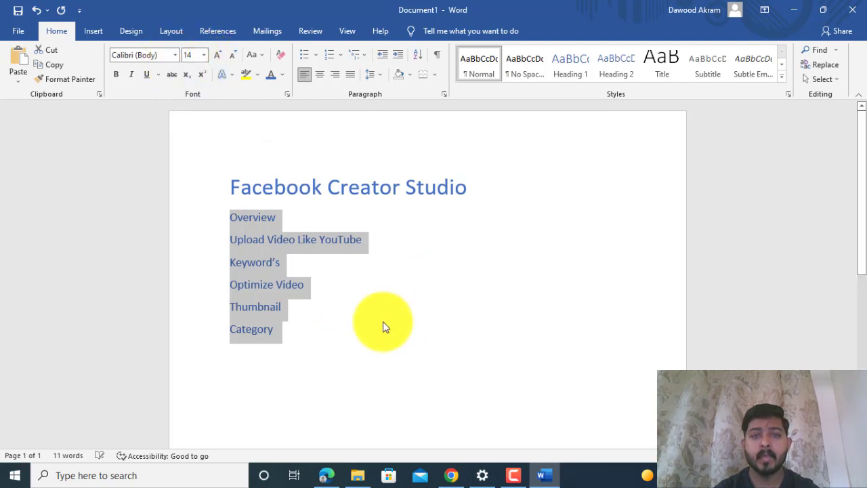
left_click(366, 318)
- Switch to Creator Studio and upload the single video "Which Cad Software Best For Mechanical ..." from the FaceBook Creator Studio folder in Documents, dismissing the composer introduction
left_click(794, 9)
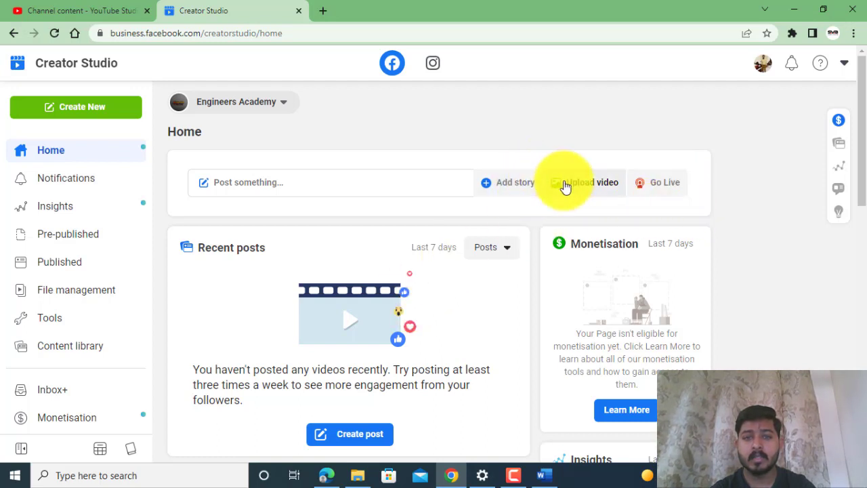
left_click(588, 187)
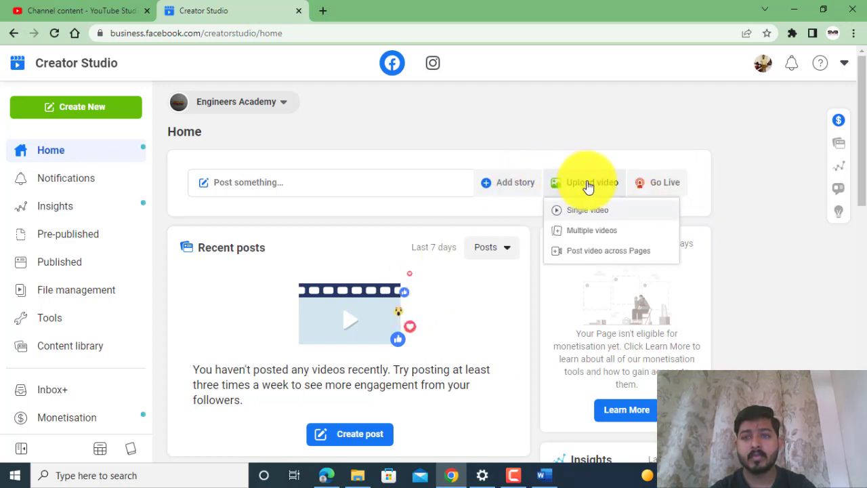
left_click(622, 220)
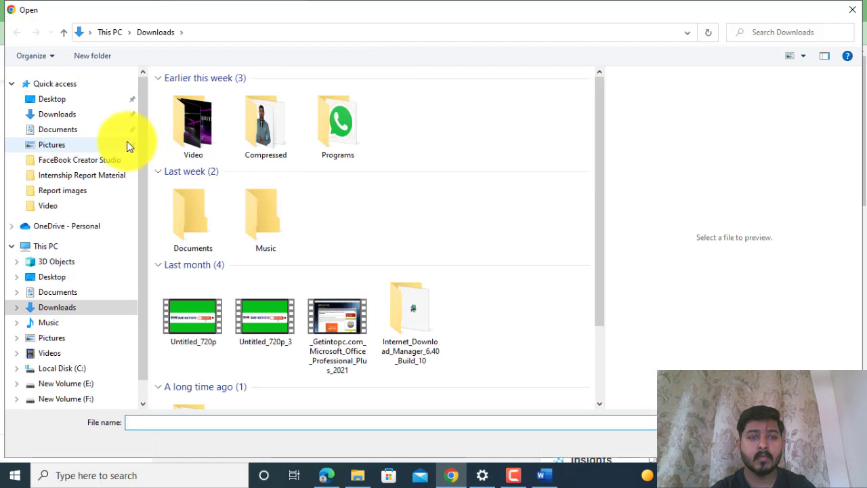
left_click(59, 131)
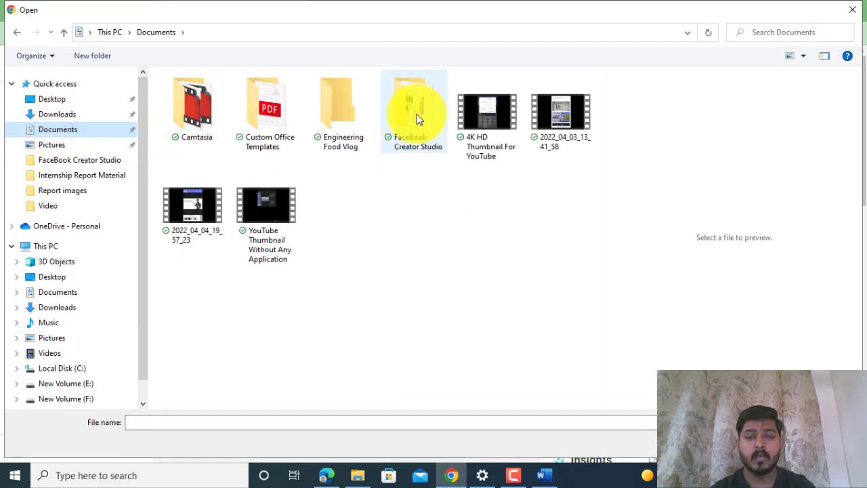
double_click(416, 115)
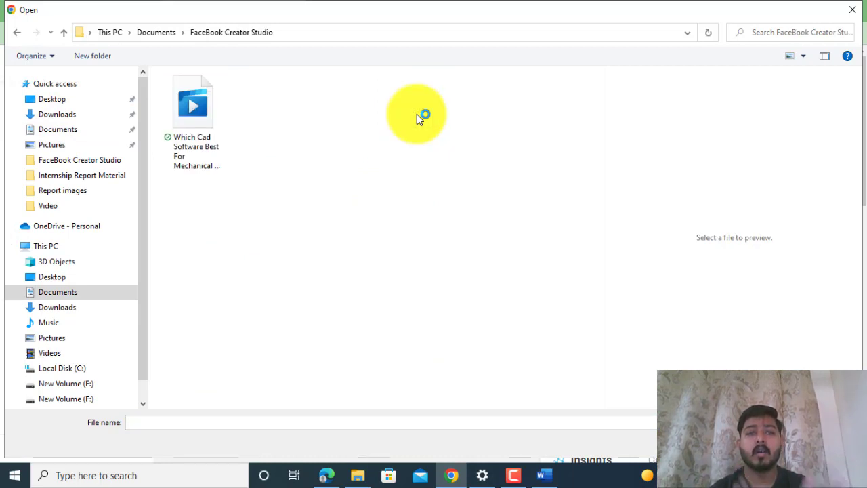
left_click(197, 139)
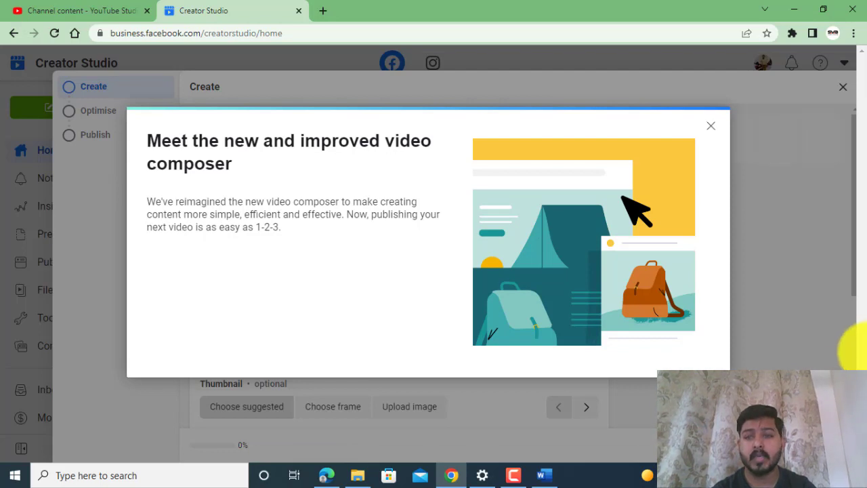
left_click(714, 131)
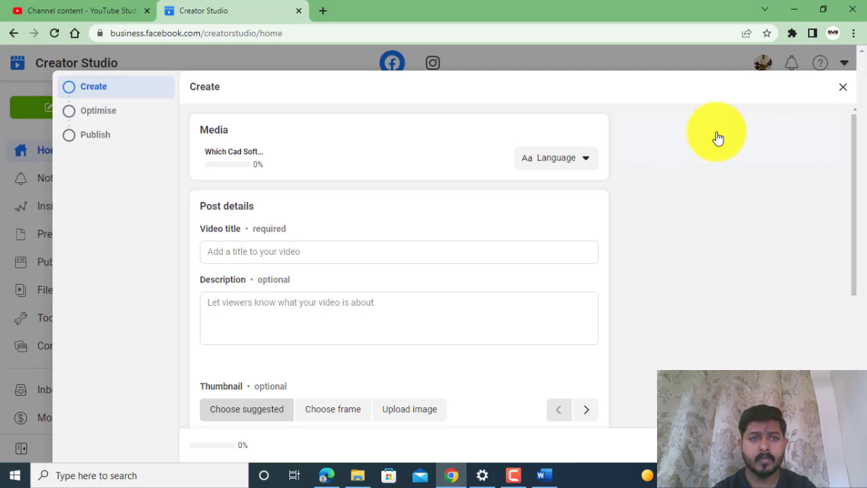
double_click(718, 138)
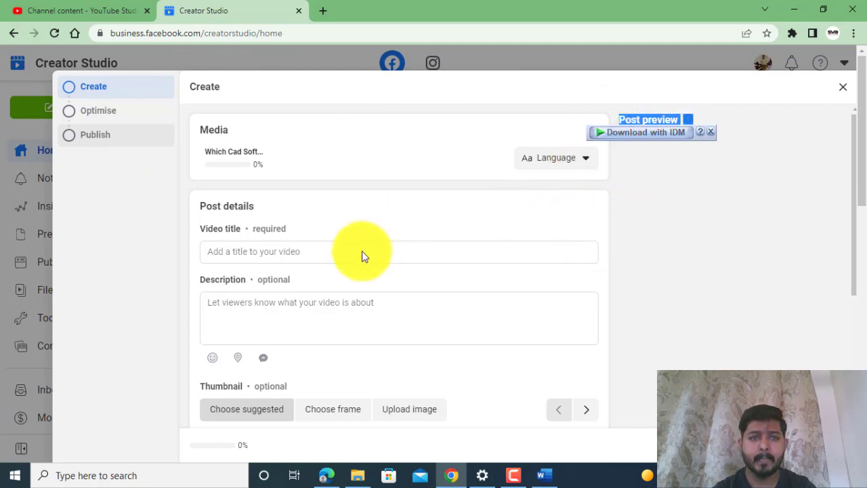
- Enter "Which Cad SoftWare Best For Mechanical Engineers to Learn" as the video title
left_click(336, 254)
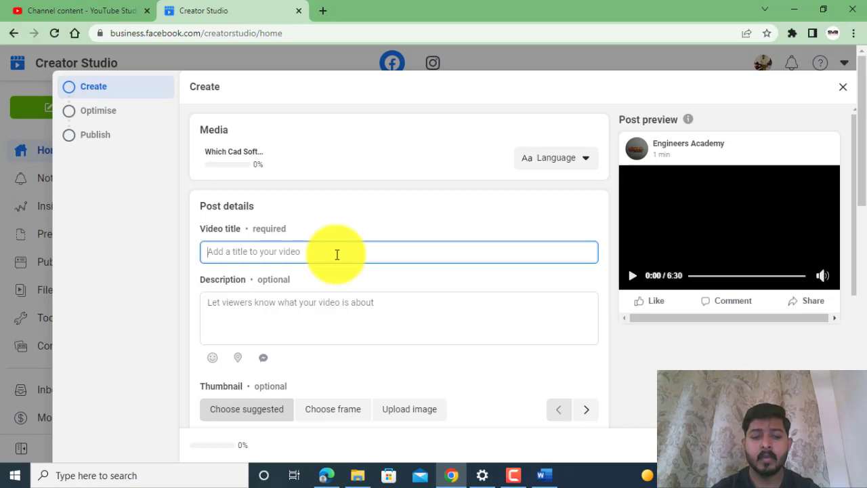
type("Which ")
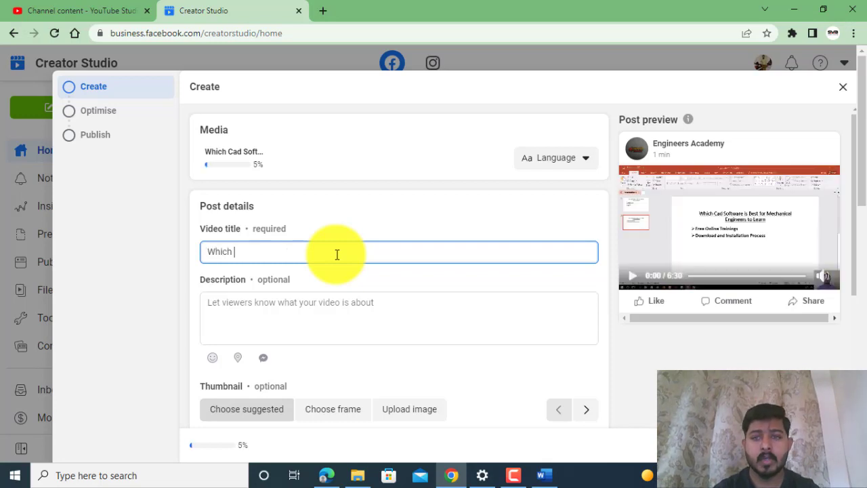
type("Cad ")
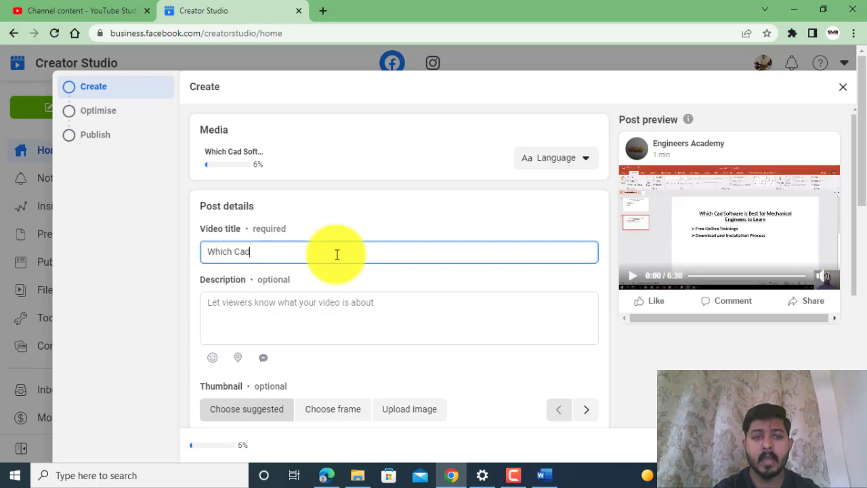
type("Sof")
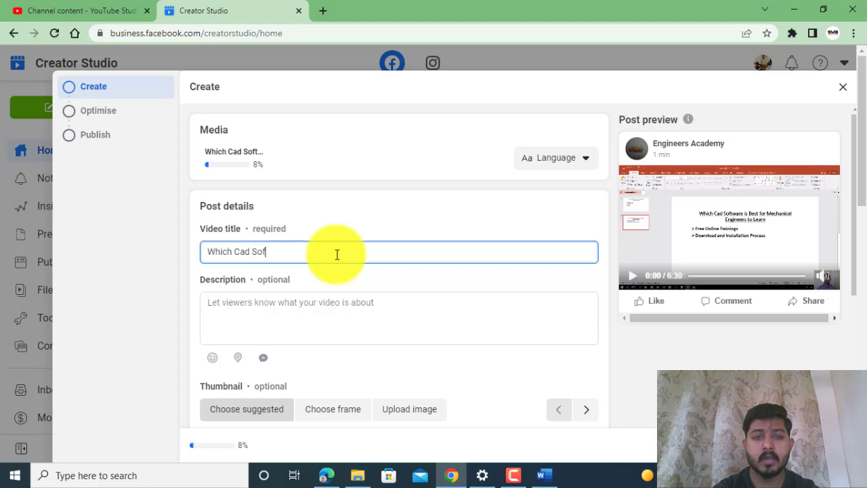
type("tWare ")
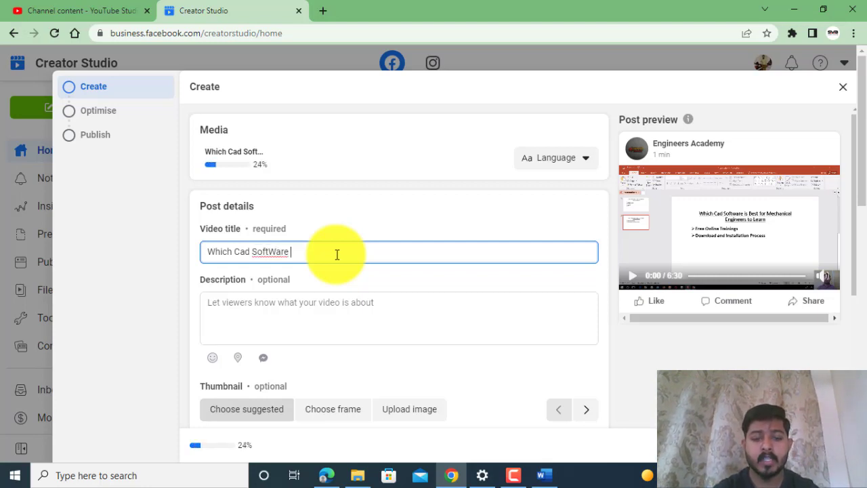
type("Best ")
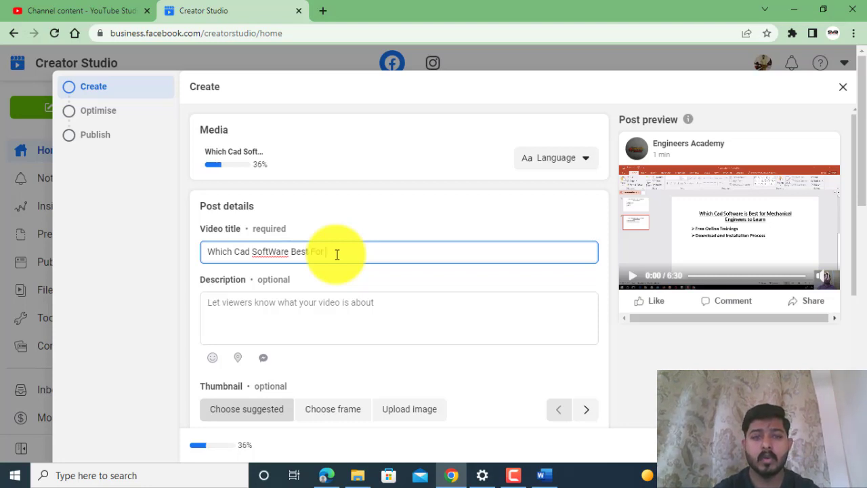
type("For Mechanical ")
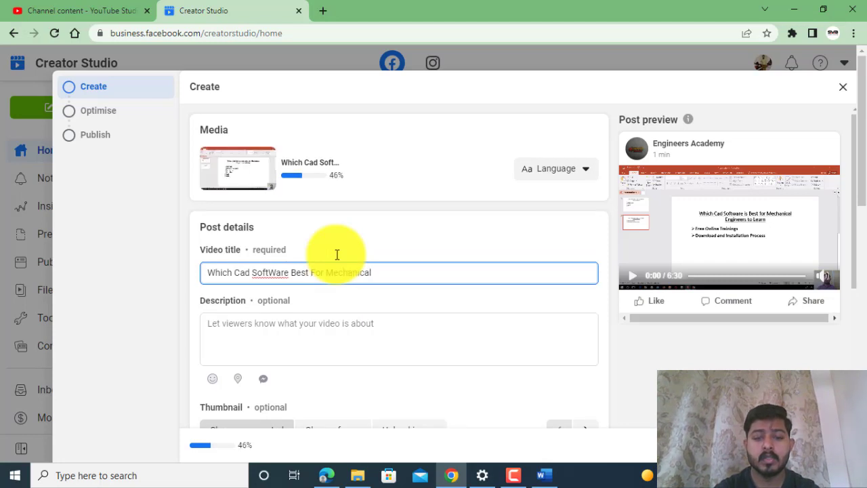
type("Engine")
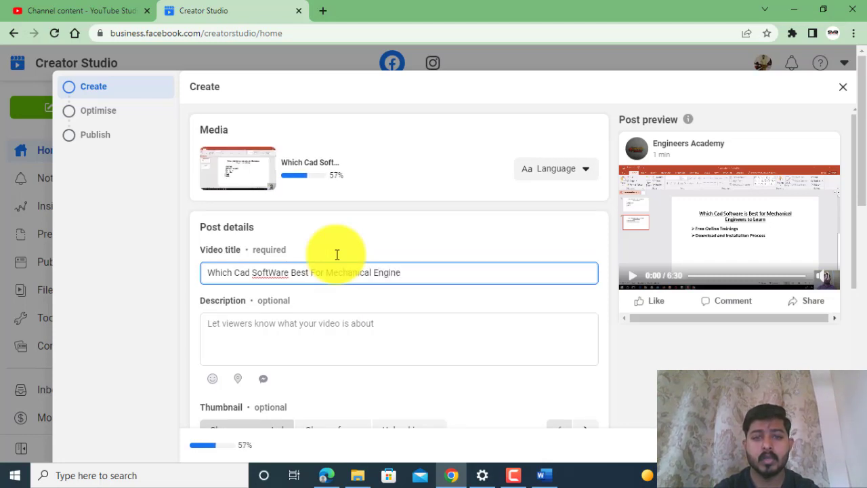
type("e")
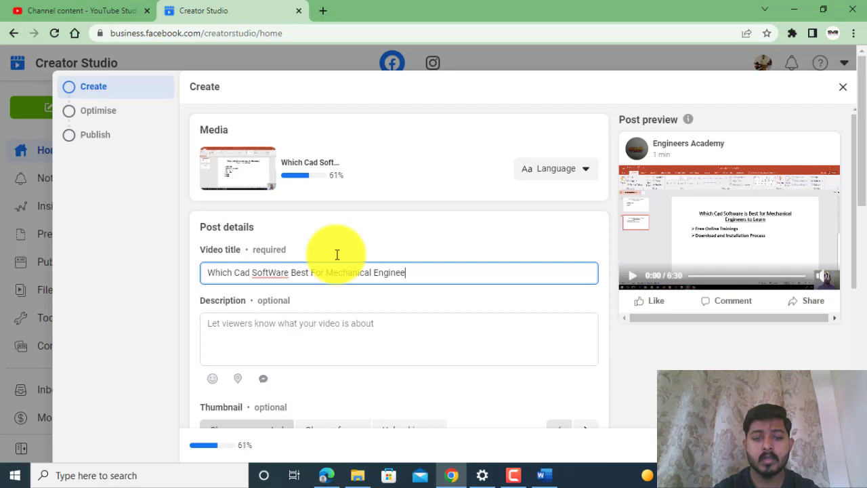
type("rs to")
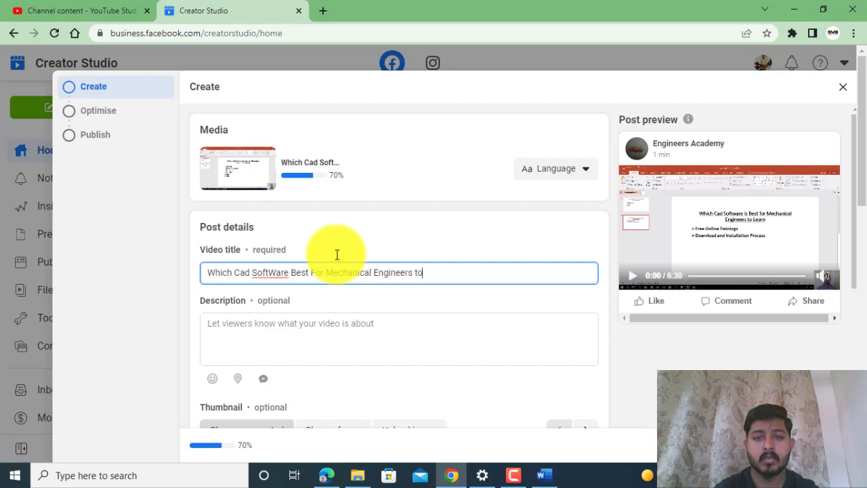
type(" Learn")
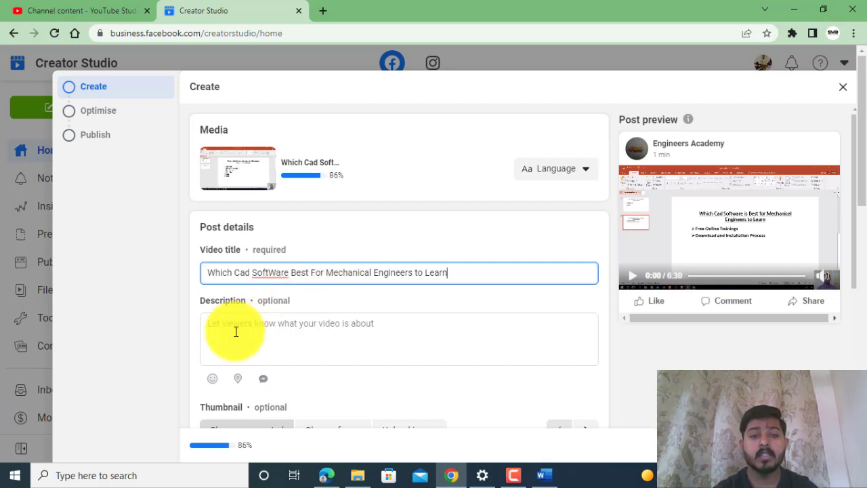
- Correct the spelling of "SoftWare" in the video title to "Software"
right_click(275, 274)
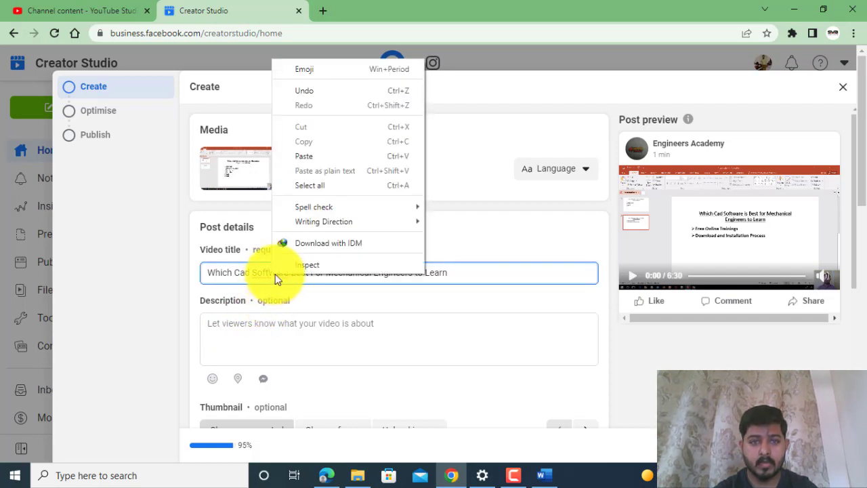
left_click(260, 275)
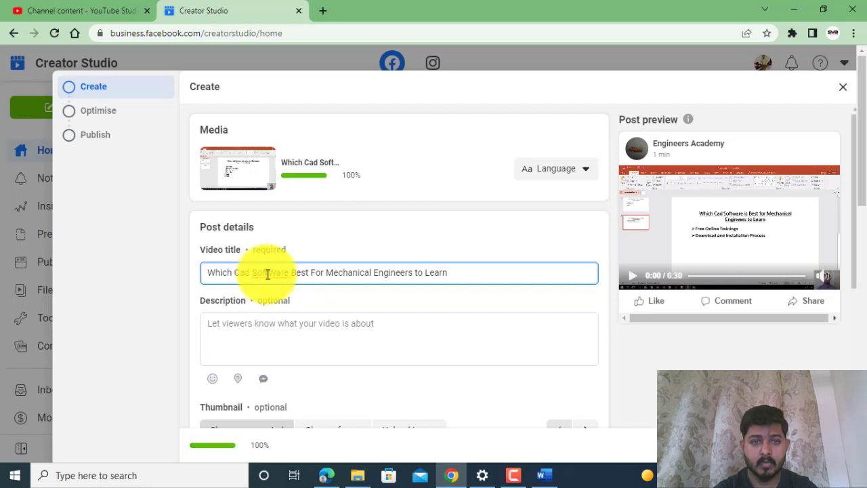
right_click(267, 274)
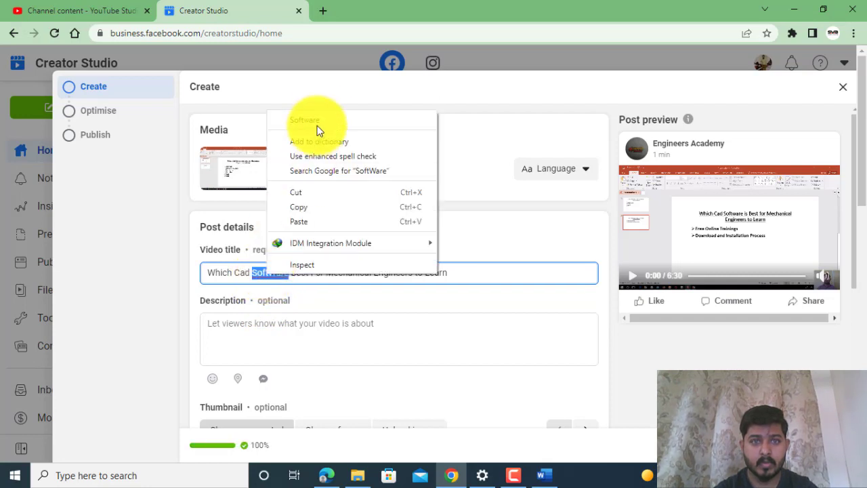
left_click(321, 118)
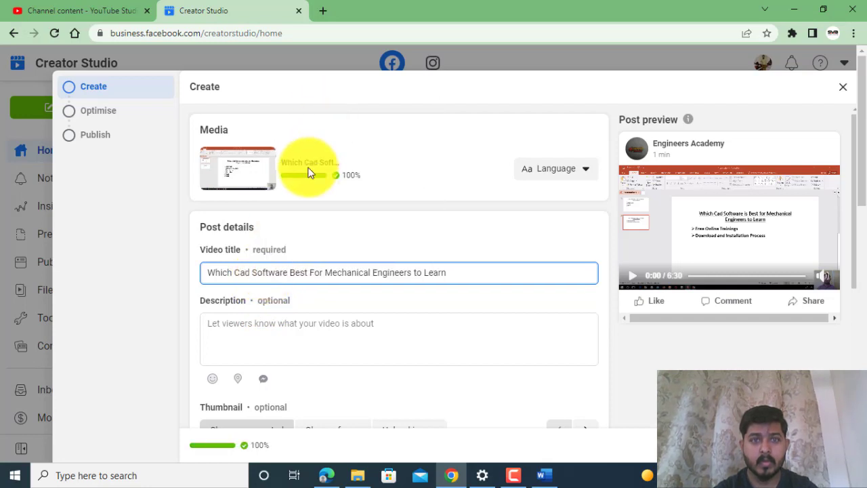
- Start the video description with the suggested hashtag #mechanicalengineering
left_click(313, 330)
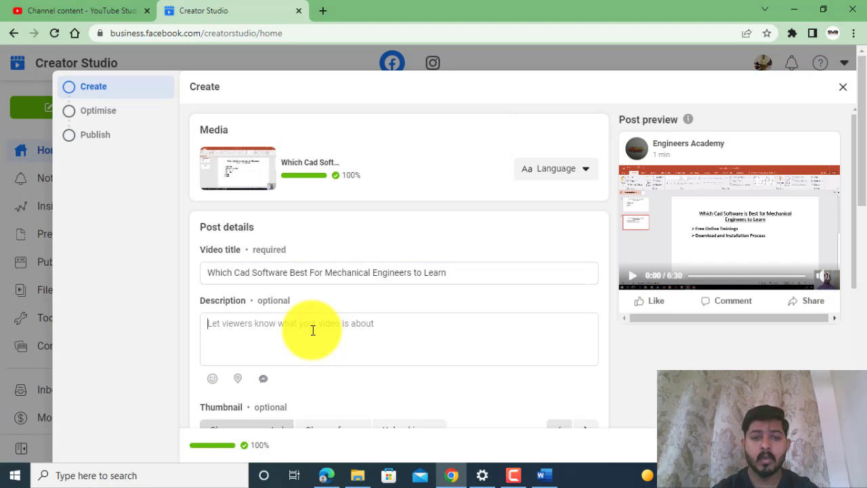
type("#")
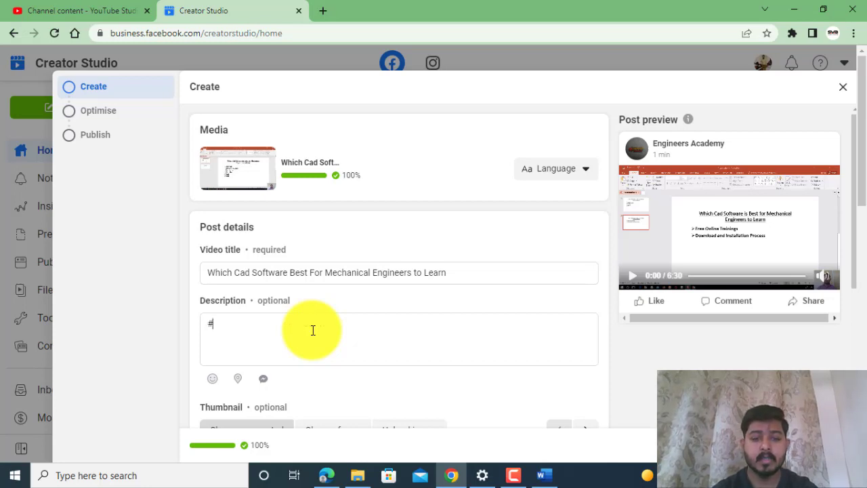
type("mec")
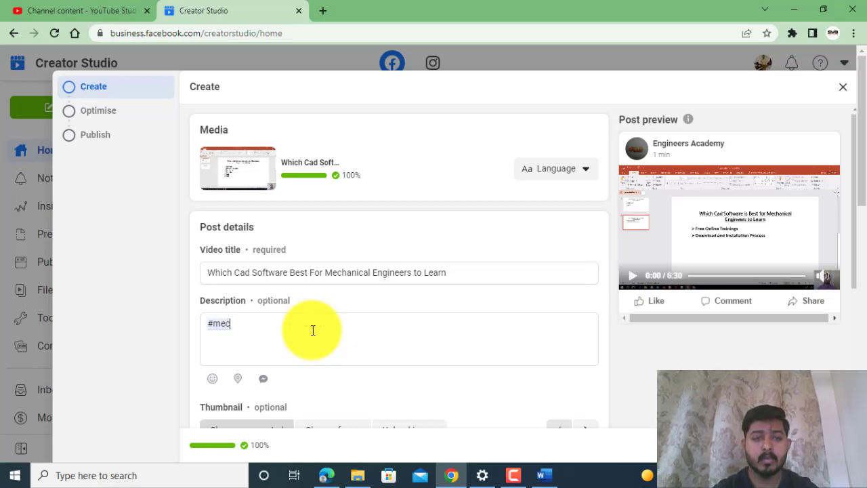
type("han")
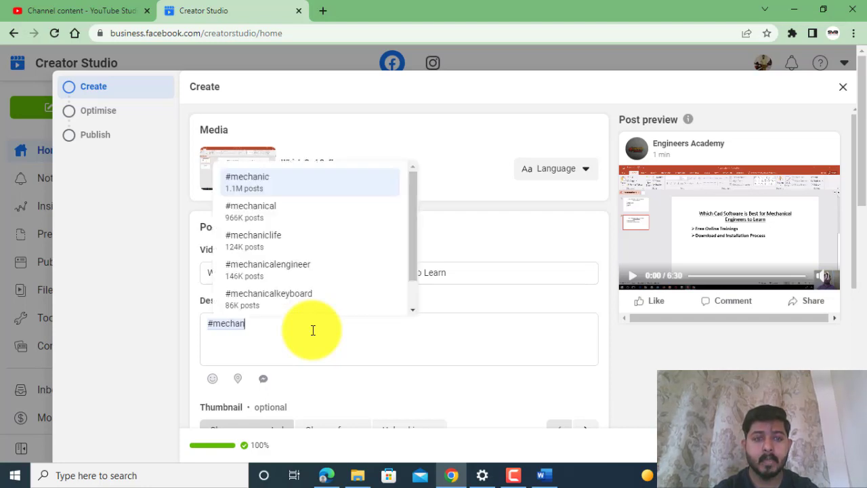
type("ical")
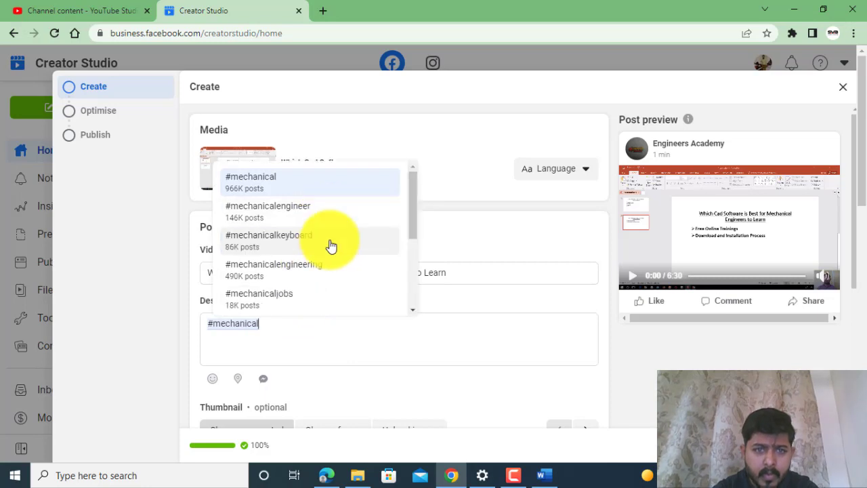
left_click(309, 273)
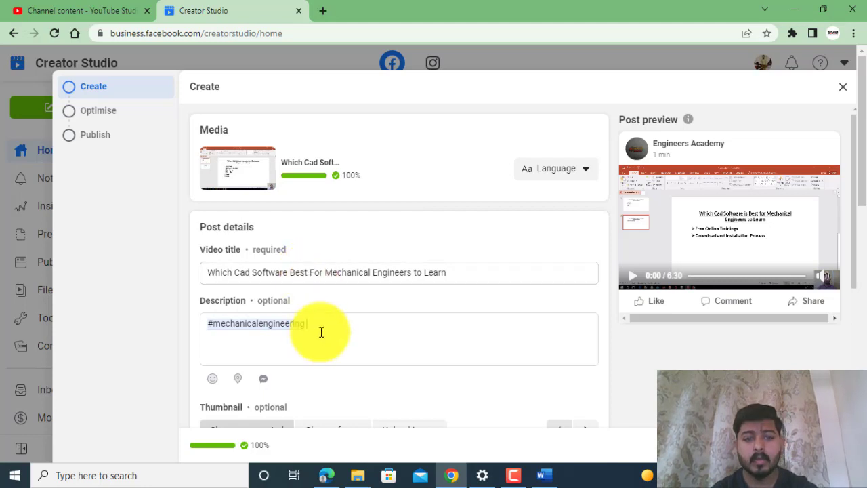
- Add the suggested hashtag #mechanical after the first hashtag in the description
type("#")
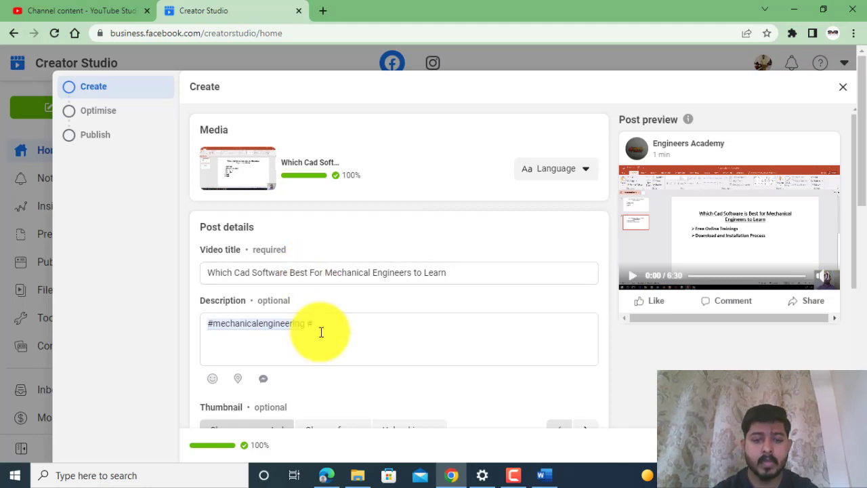
type("mech")
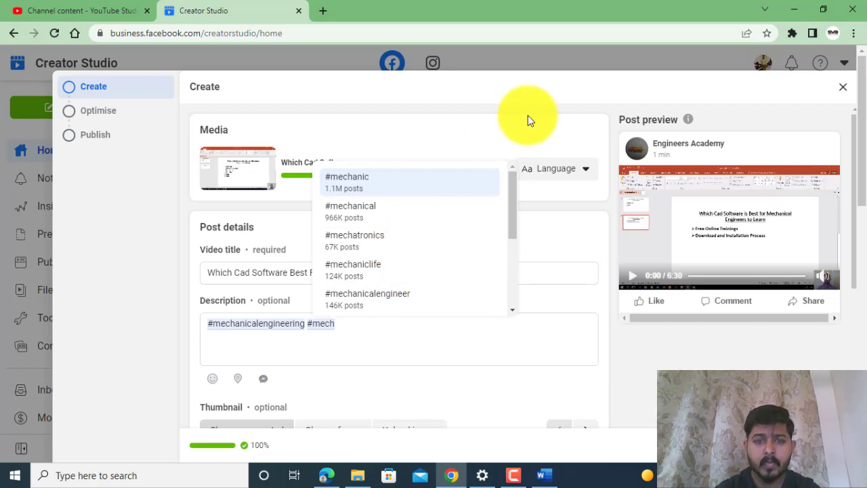
type("a")
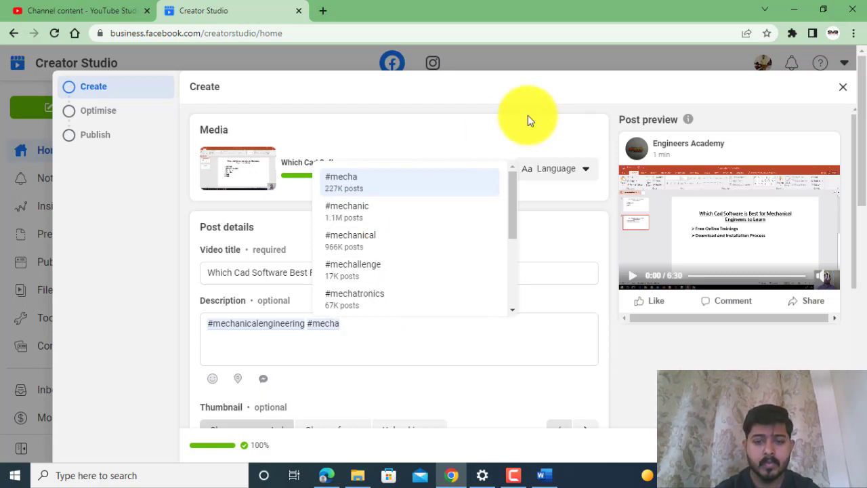
type("nical")
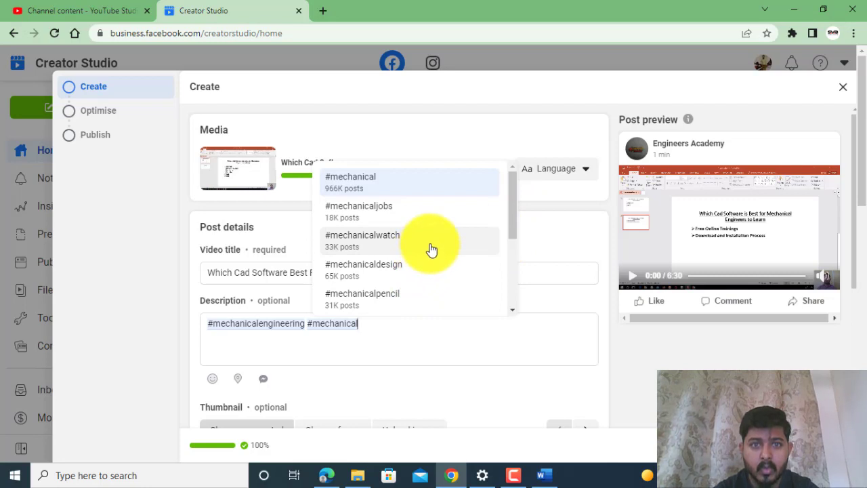
left_click(397, 196)
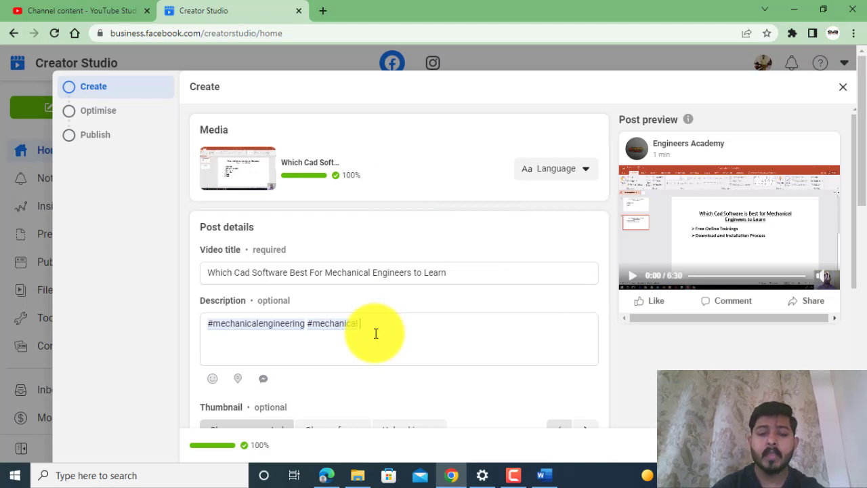
- Add the sentence "This video session is all about top softwares for mechanical engineers to learn." after the hashtags in the description
type("This")
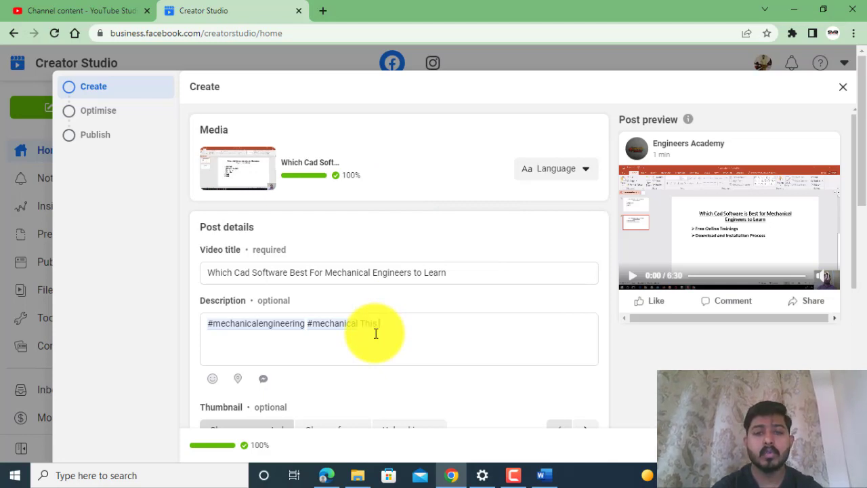
type(" video s")
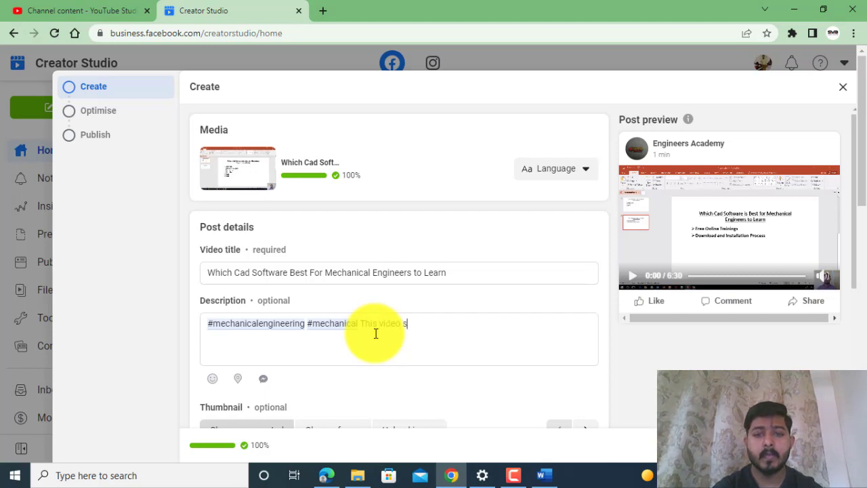
type("essi")
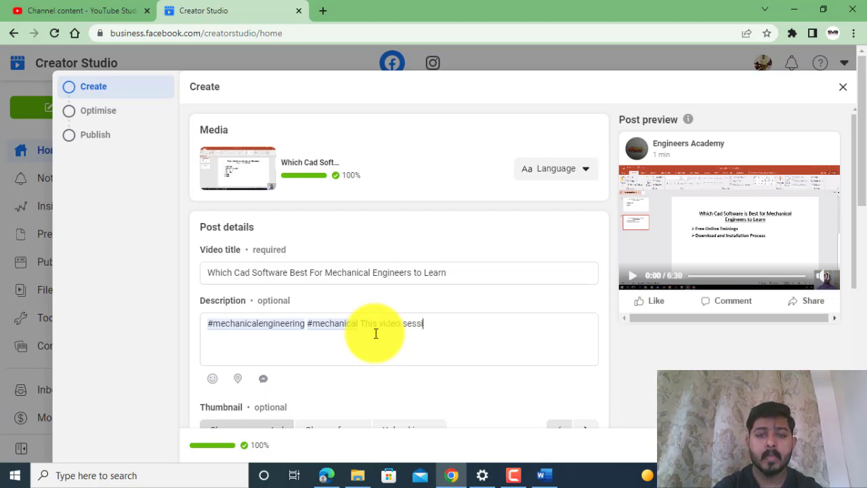
type("on ")
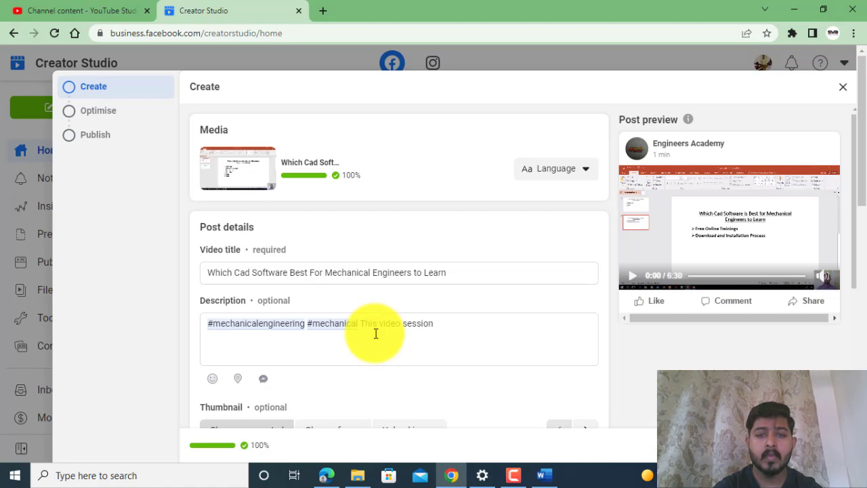
type("is all")
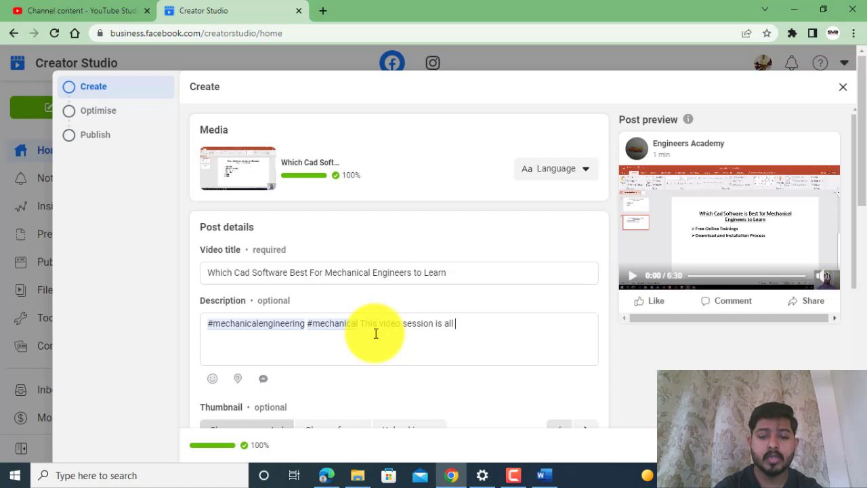
type(" about ")
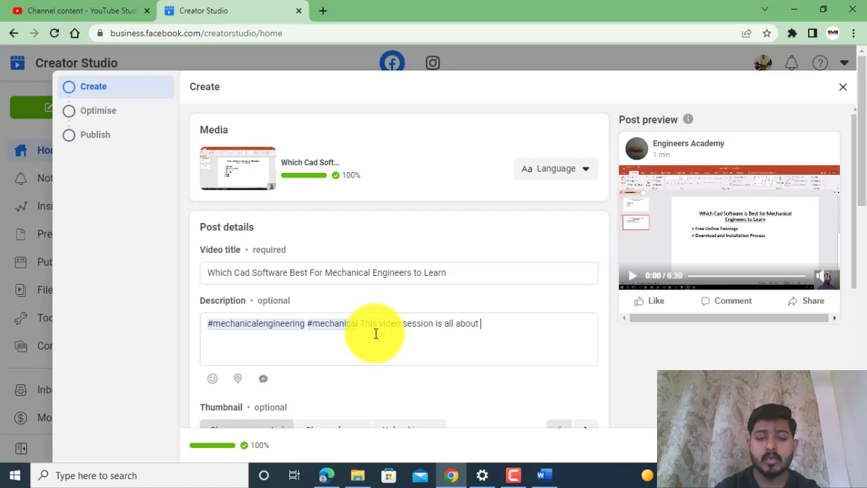
type("top ")
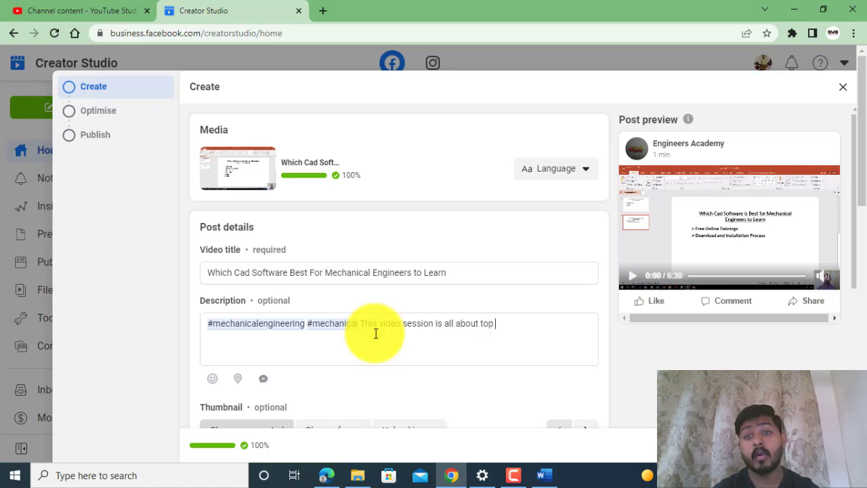
type("s")
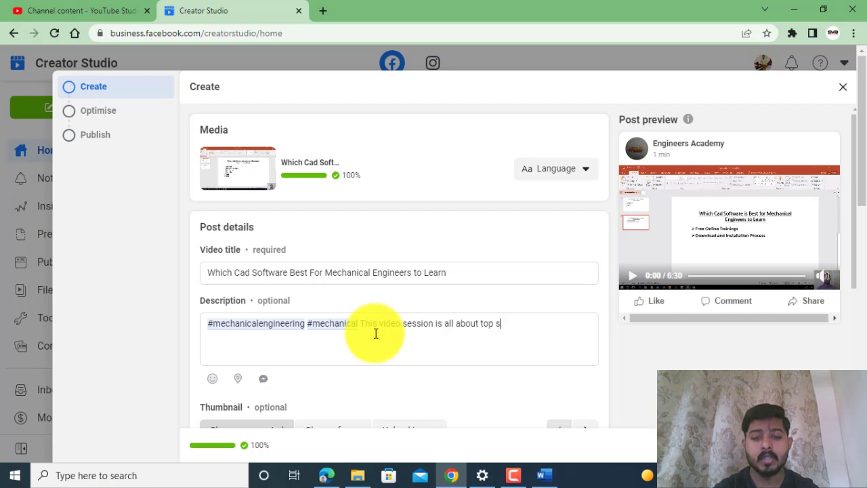
type("oftw")
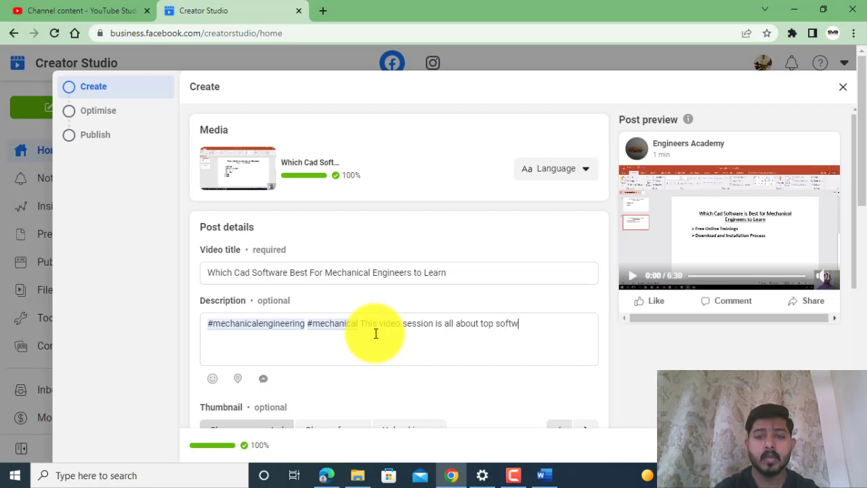
type("ares ")
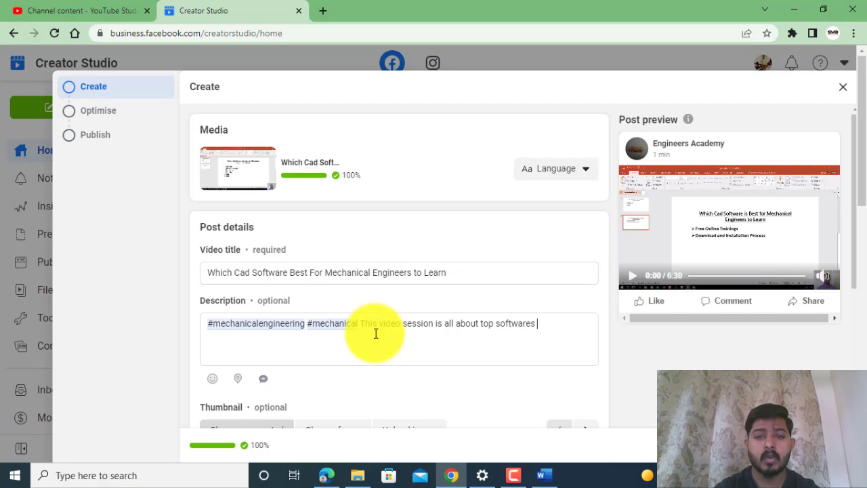
type("for mech")
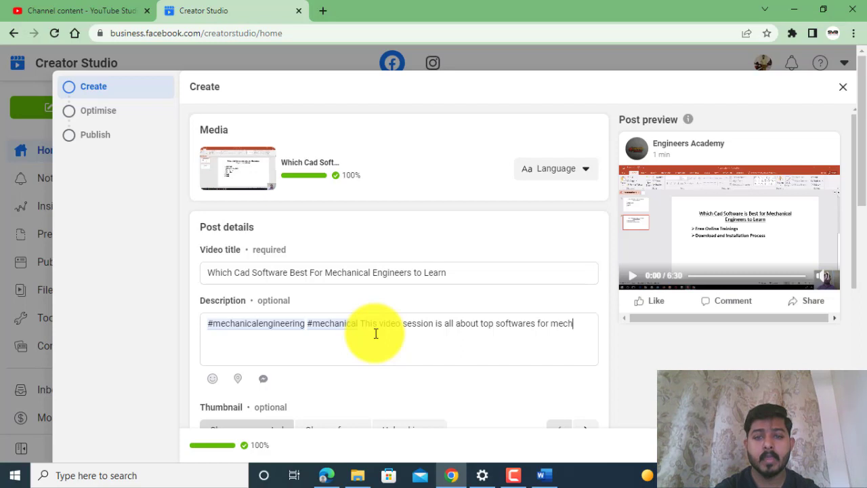
type("anical ")
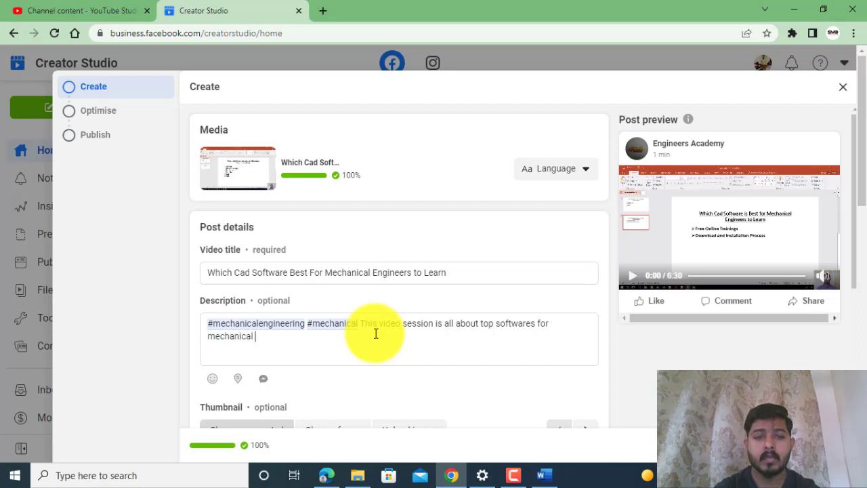
type("engin")
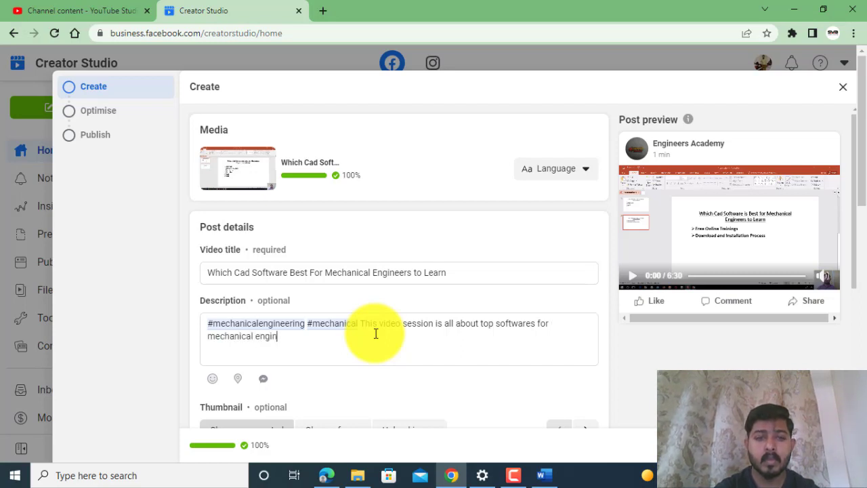
type("ee")
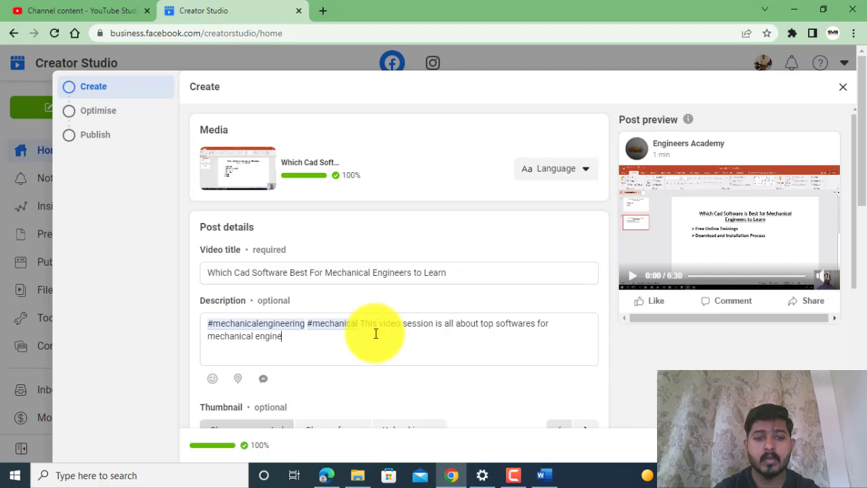
type("rs")
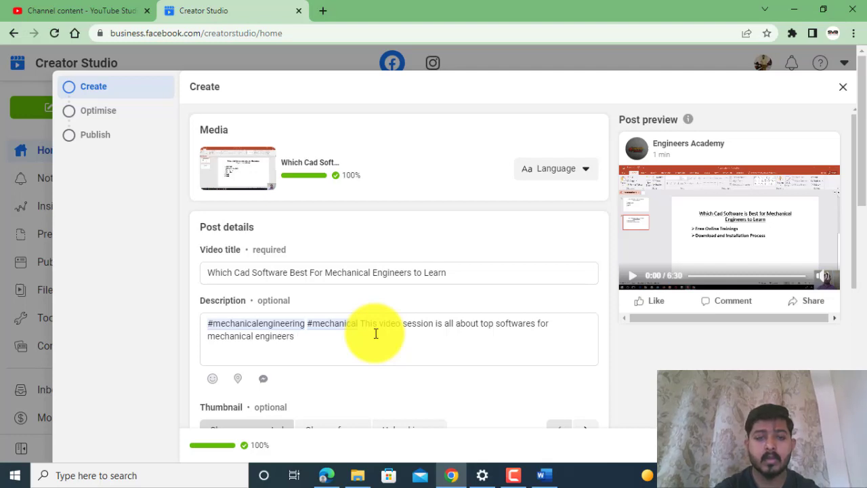
type(" to l")
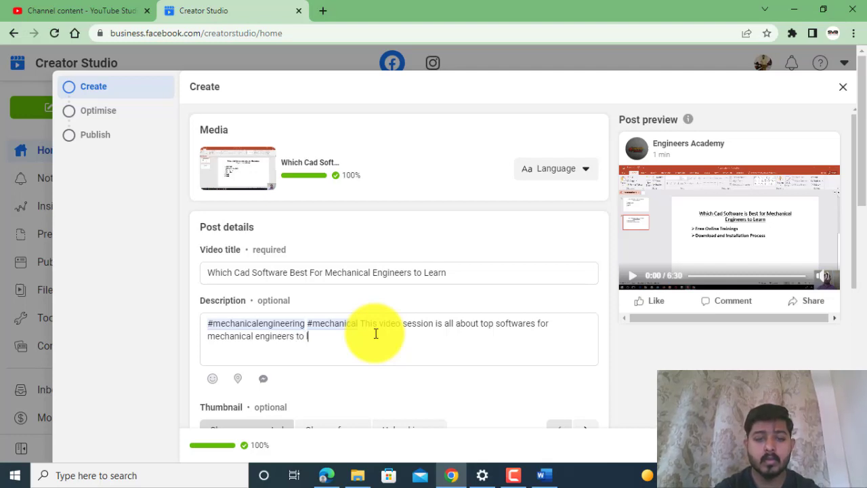
type("earn.")
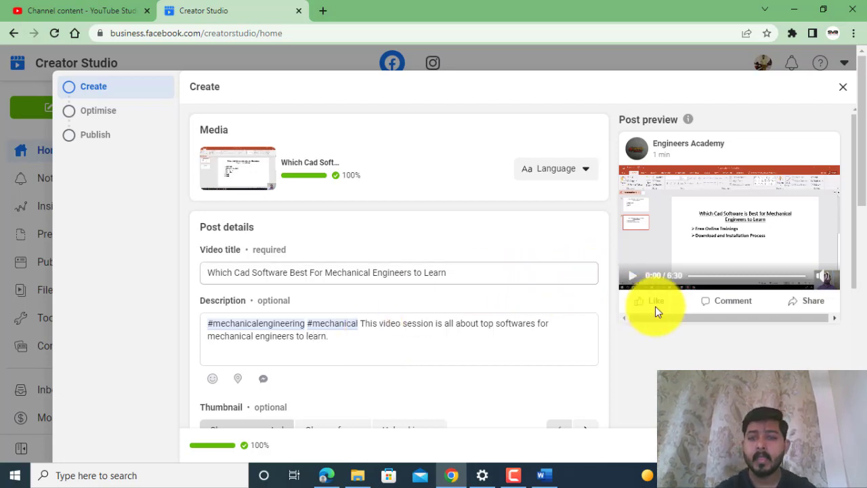
left_click_drag(856, 205, 859, 258)
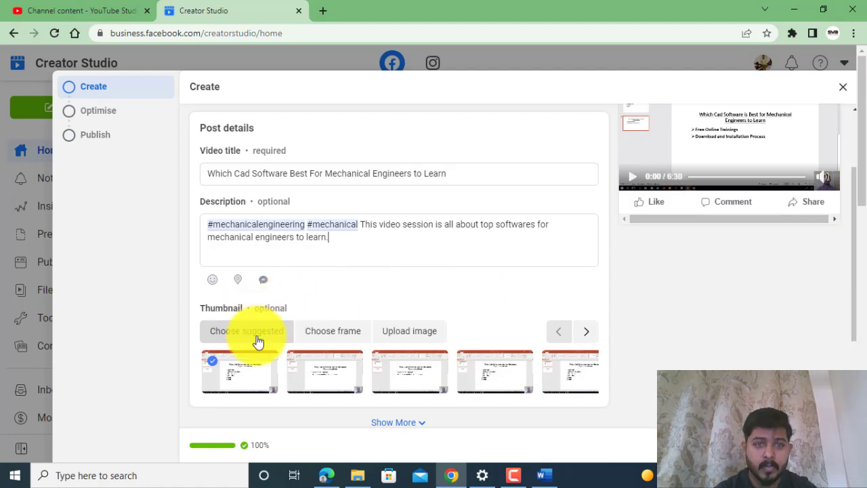
left_click(320, 338)
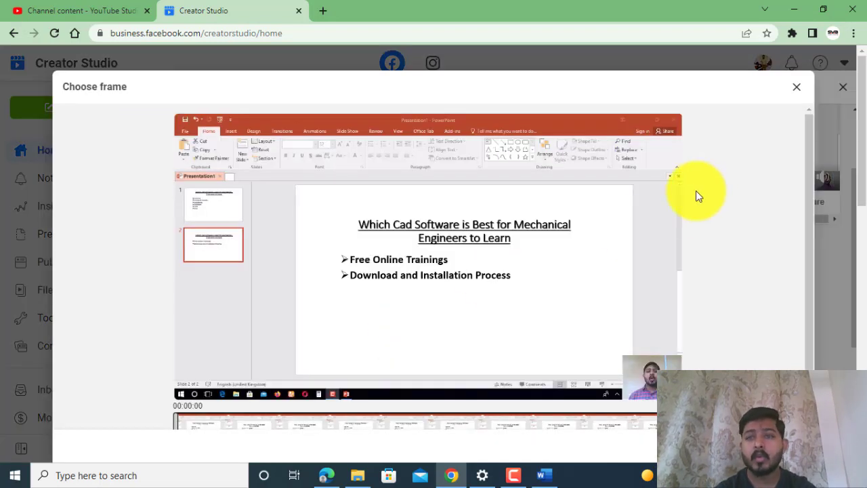
left_click(795, 90)
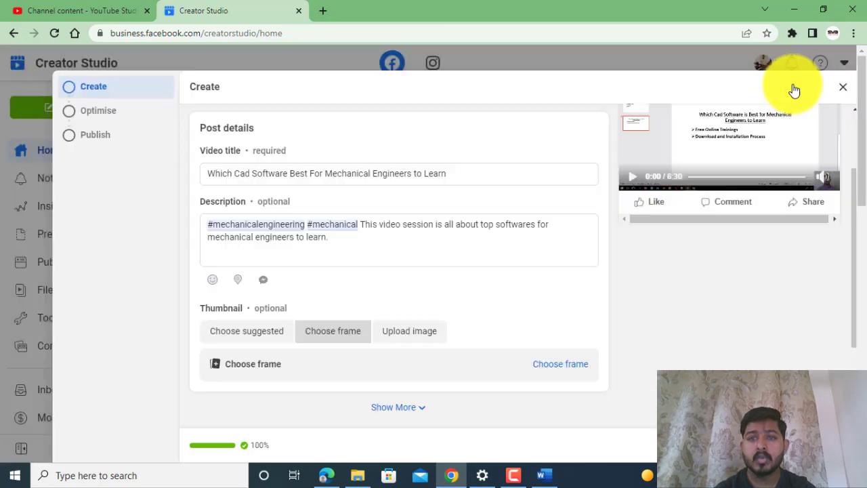
- Rename the image file maxresdefault to "Cad Software" and upload it as the video's custom thumbnail
left_click(411, 333)
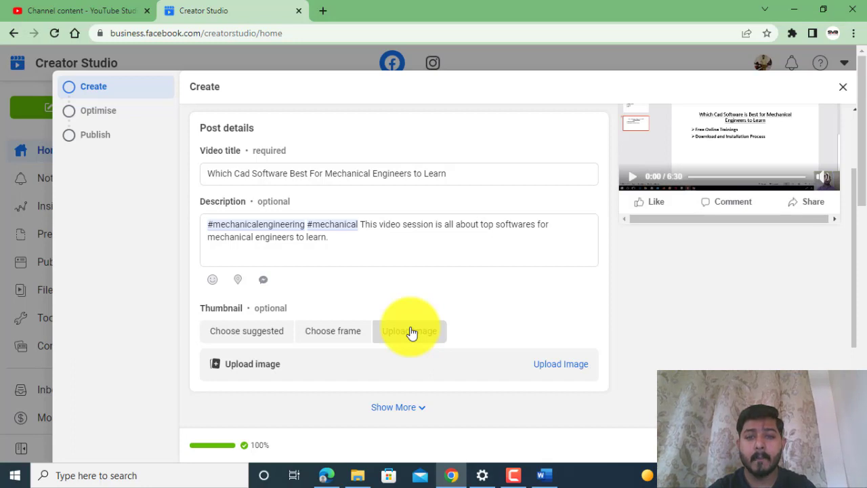
left_click(559, 366)
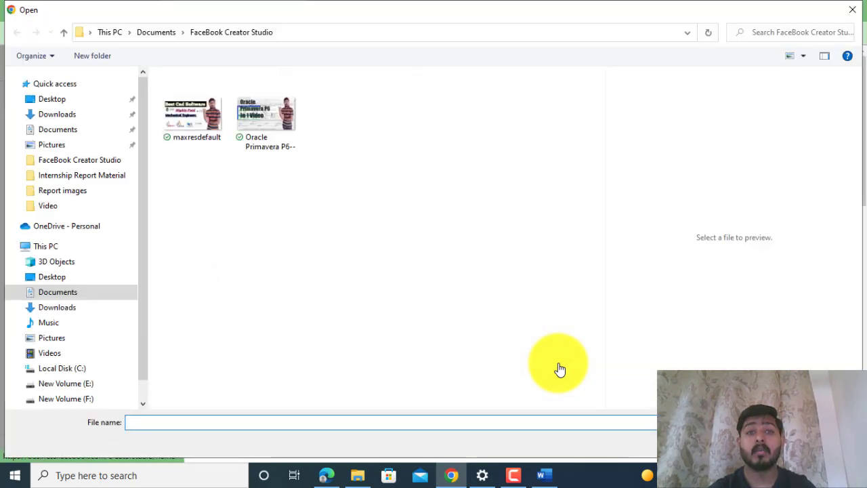
left_click(192, 127)
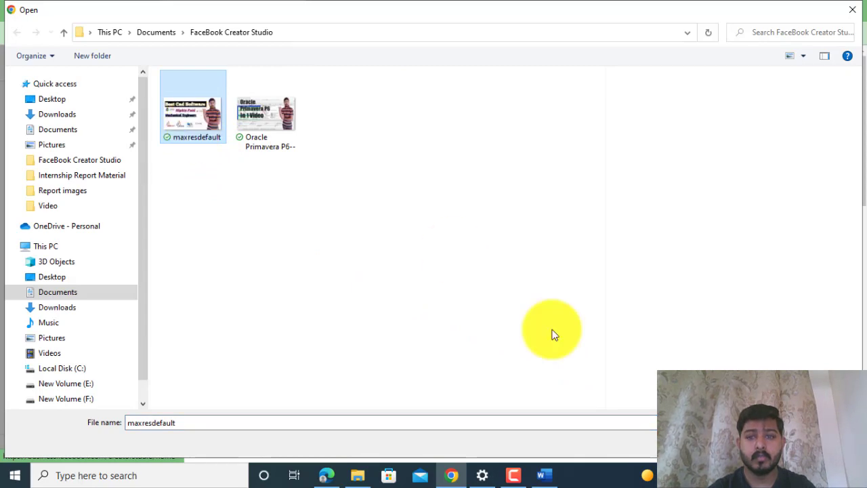
right_click(196, 124)
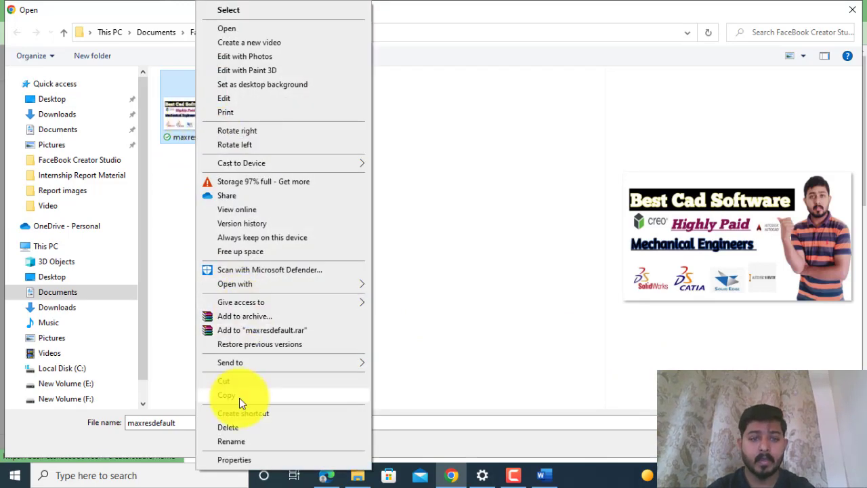
left_click(242, 441)
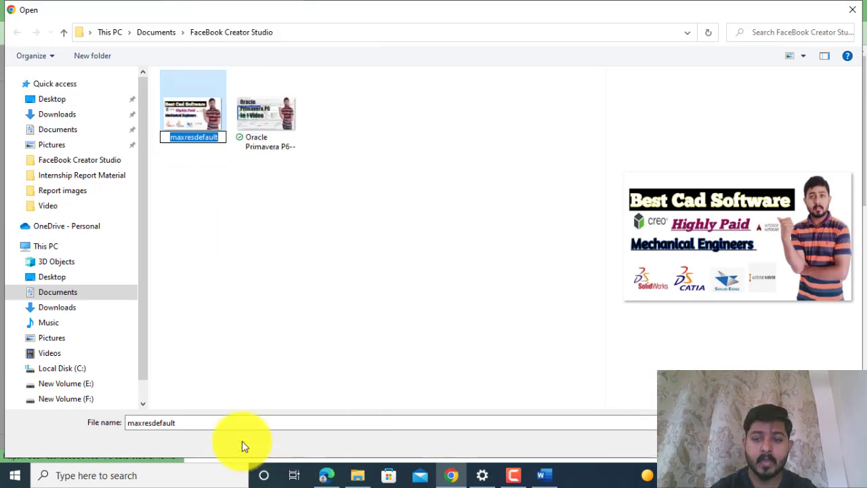
type("Cad ")
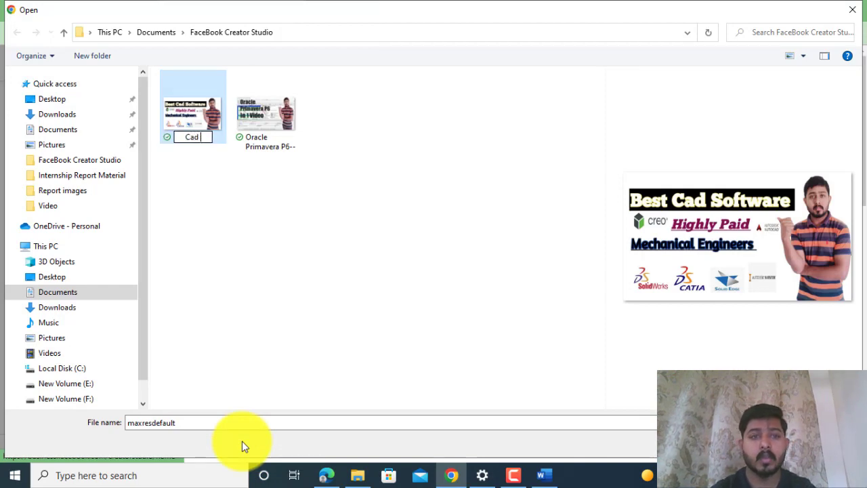
type("Soft")
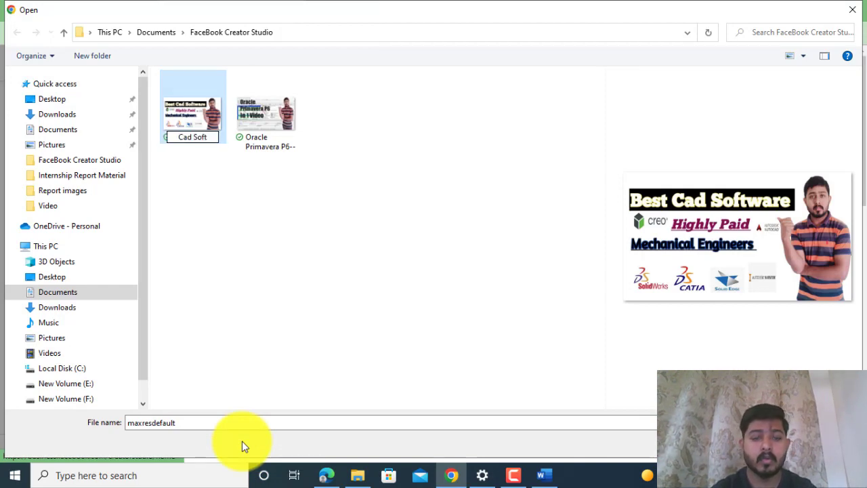
type("ware")
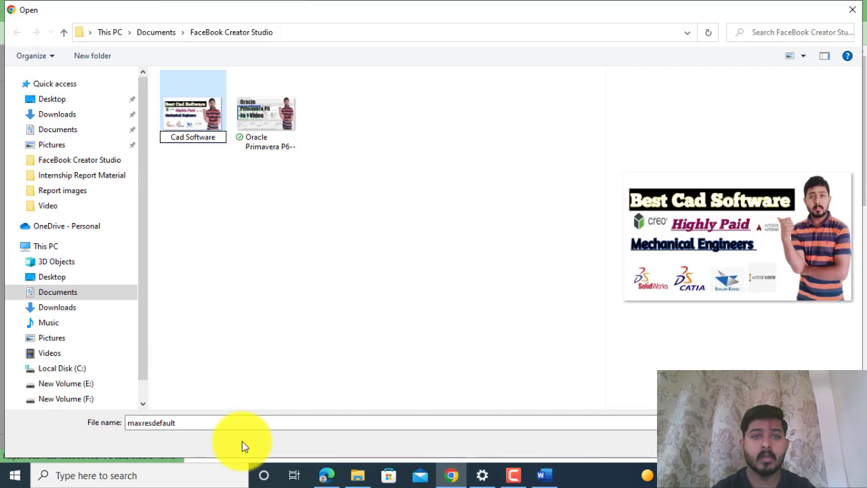
left_click(294, 259)
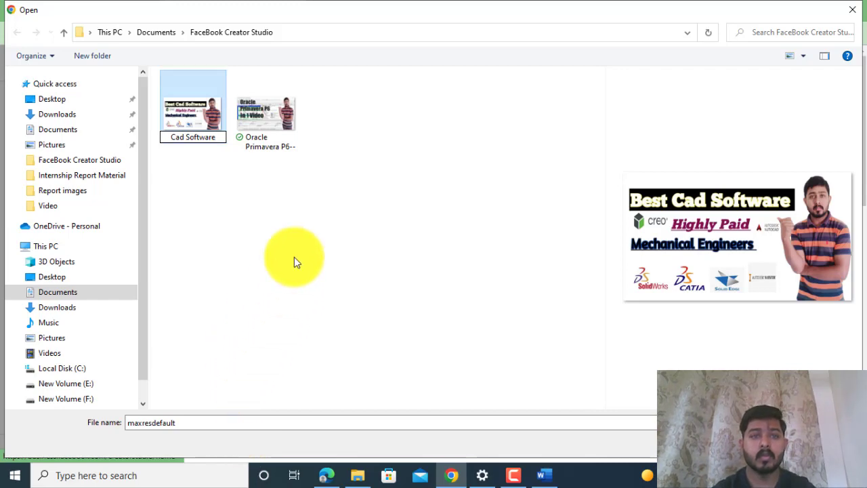
left_click(200, 118)
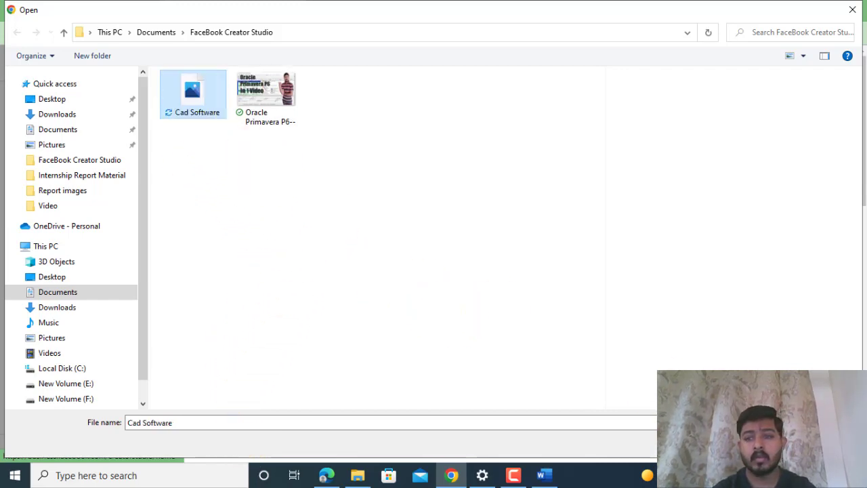
left_click(768, 443)
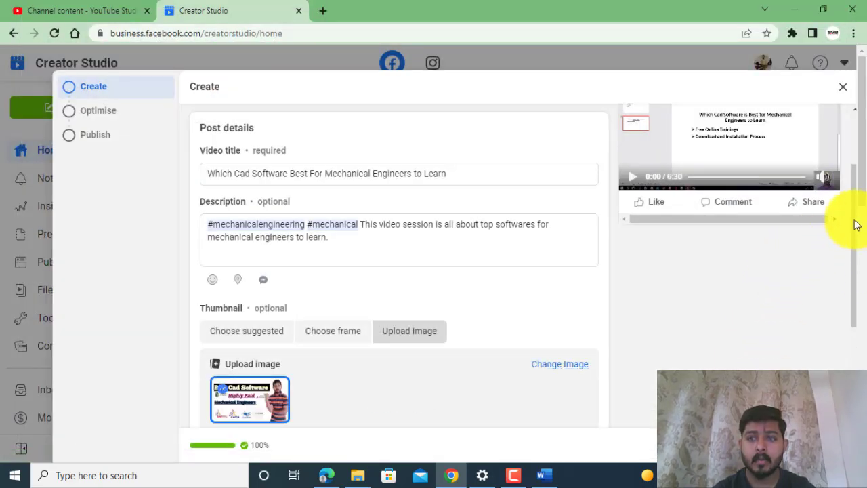
- Turn on tags for the video and add the new tag "cad softwares for mechanical"
left_click_drag(856, 230, 857, 287)
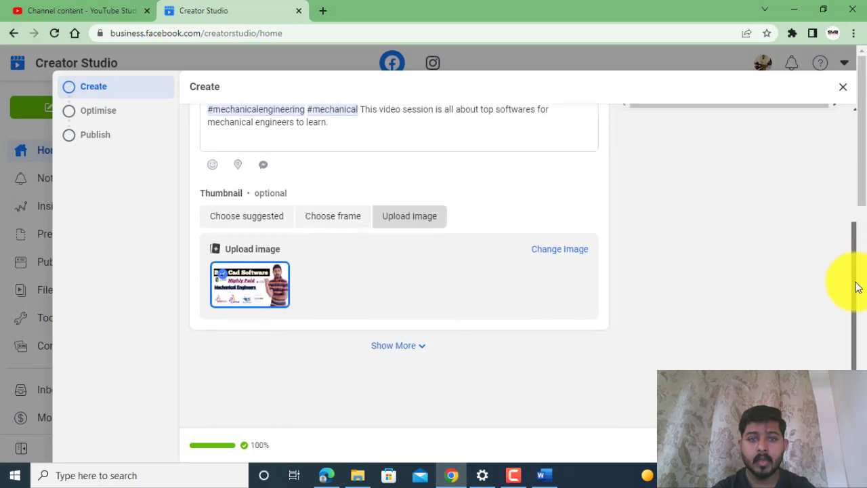
left_click(399, 342)
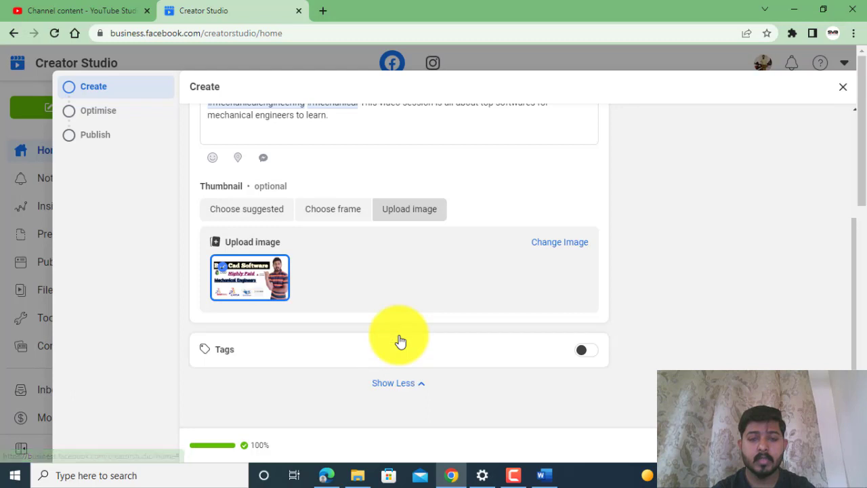
left_click(586, 350)
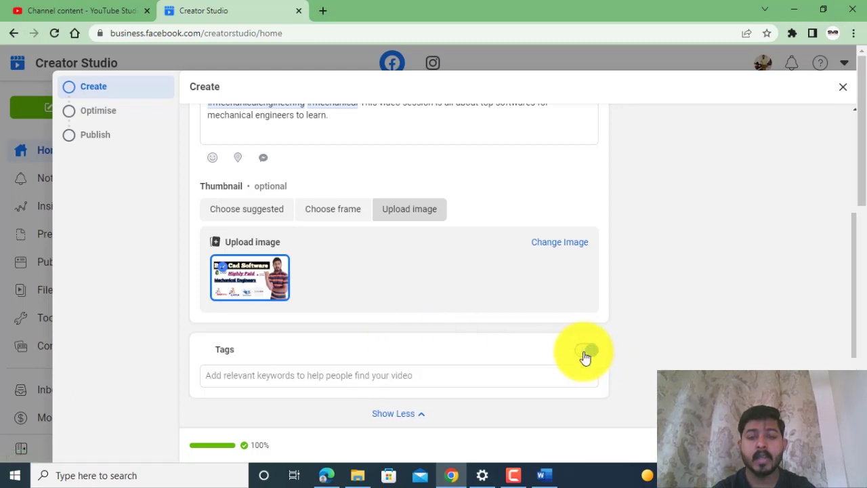
left_click(394, 378)
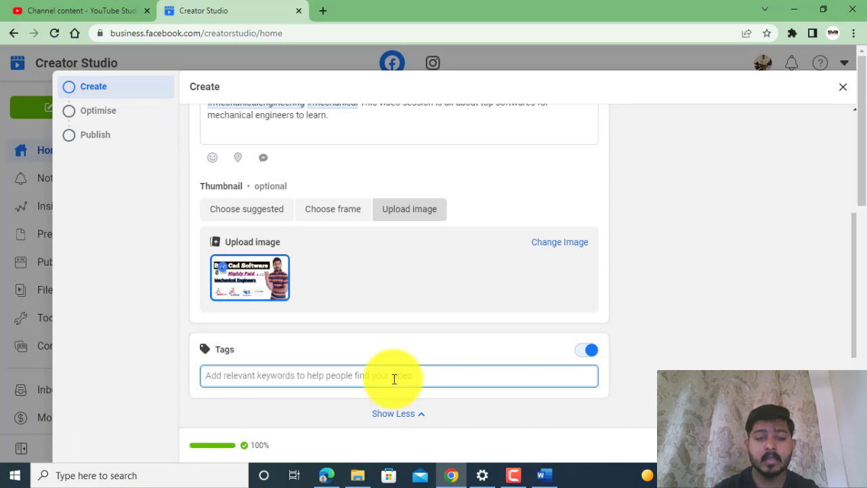
type("cad ")
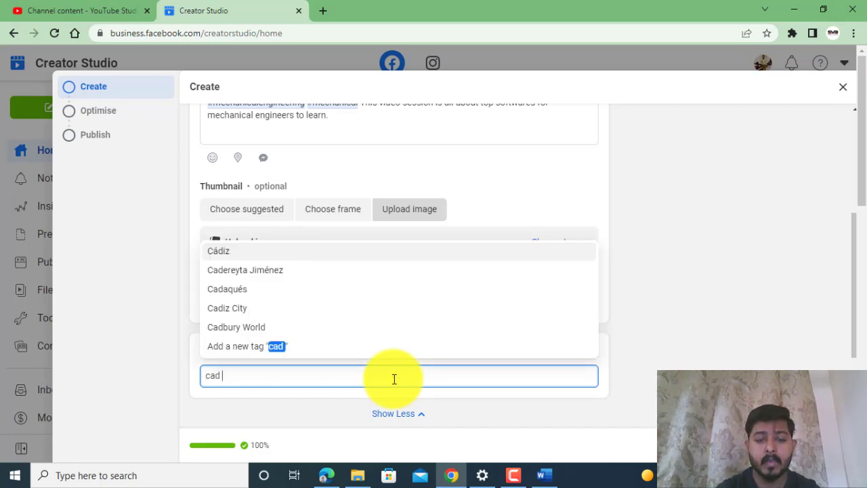
type("soft")
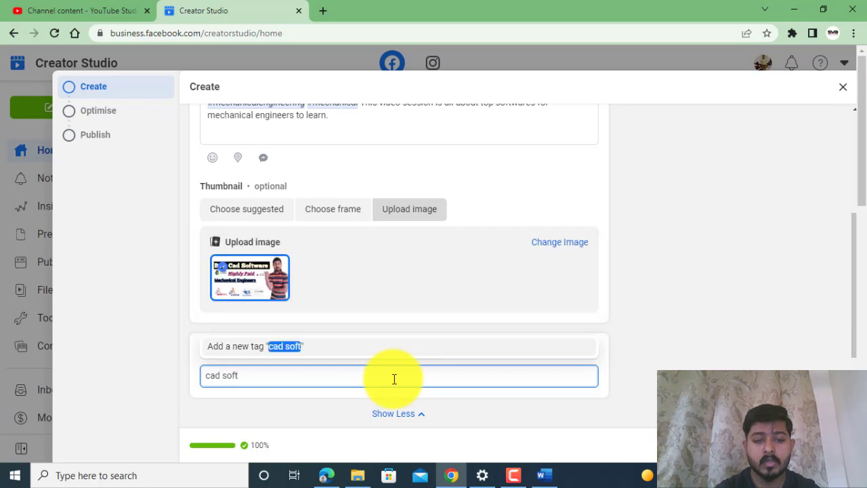
type("wares ")
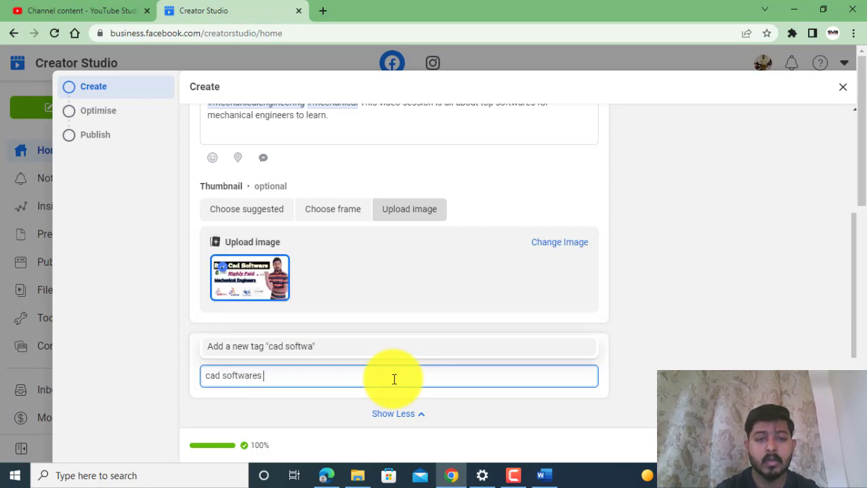
type("for")
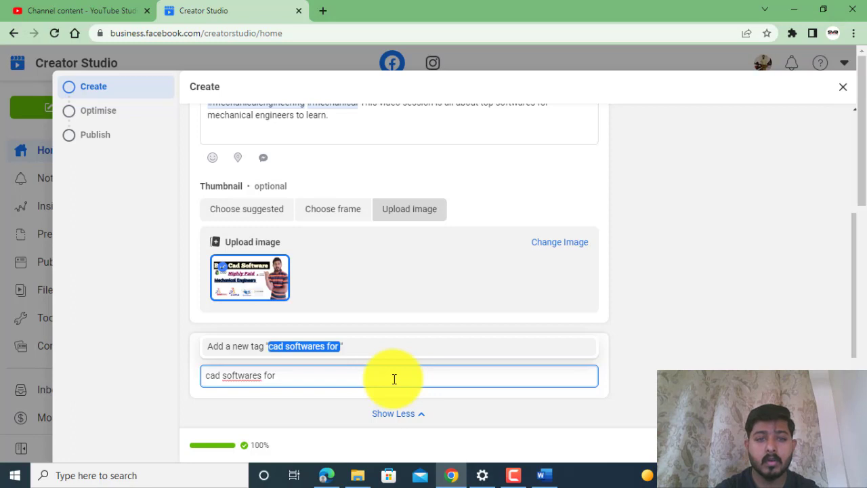
type(" mecha")
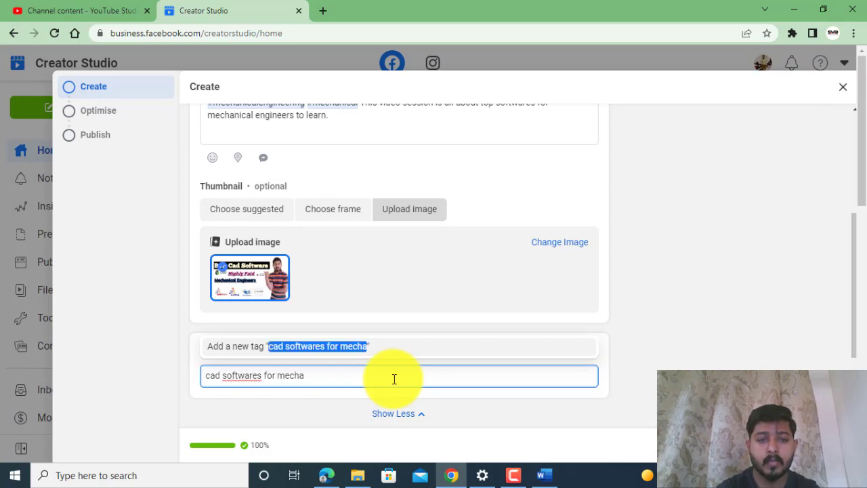
type("nical")
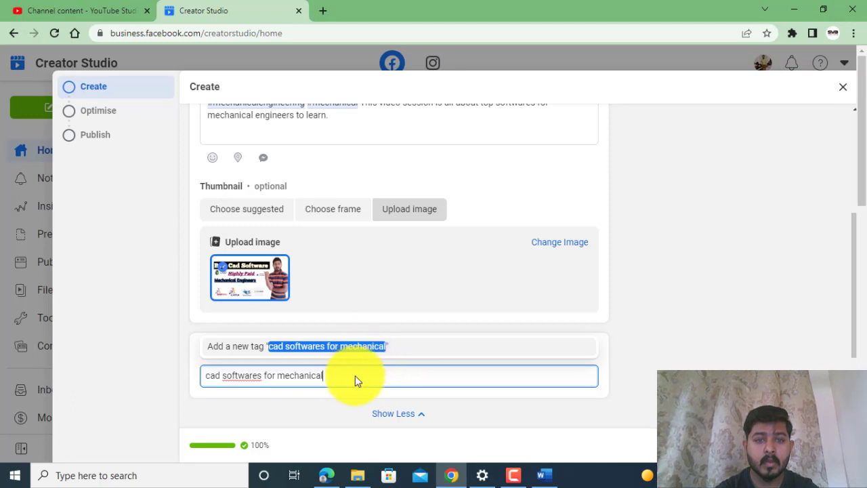
key("Return")
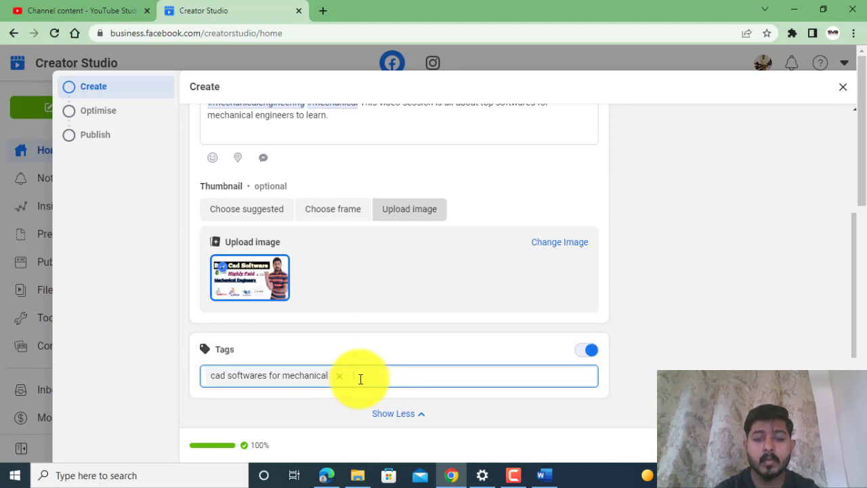
- Add the suggested tag "Mechanical Engineering" and the new tag "design softwares" to the video
type("mecha")
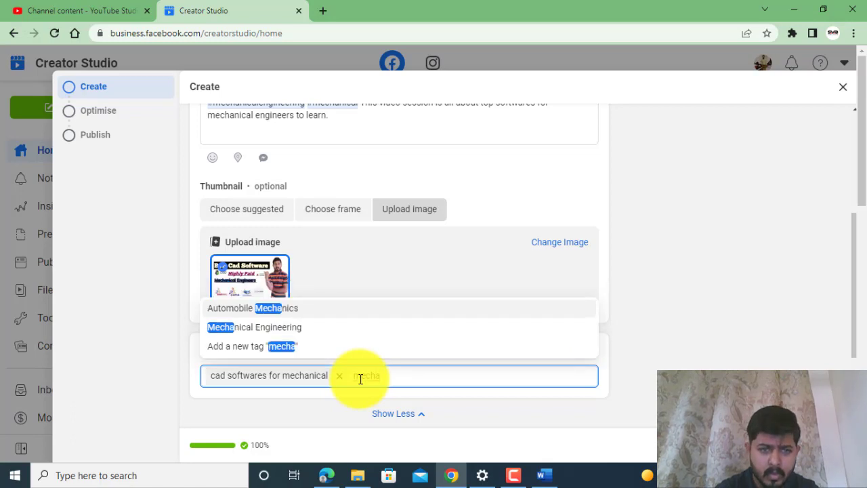
left_click(241, 328)
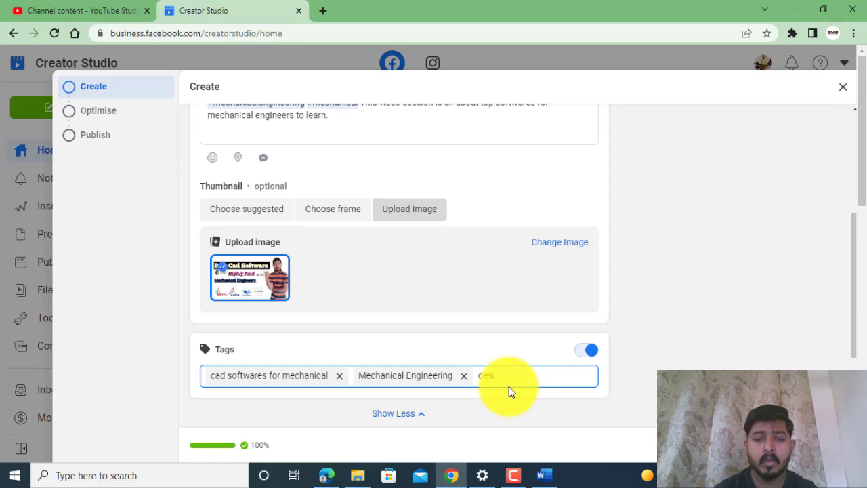
type("gn")
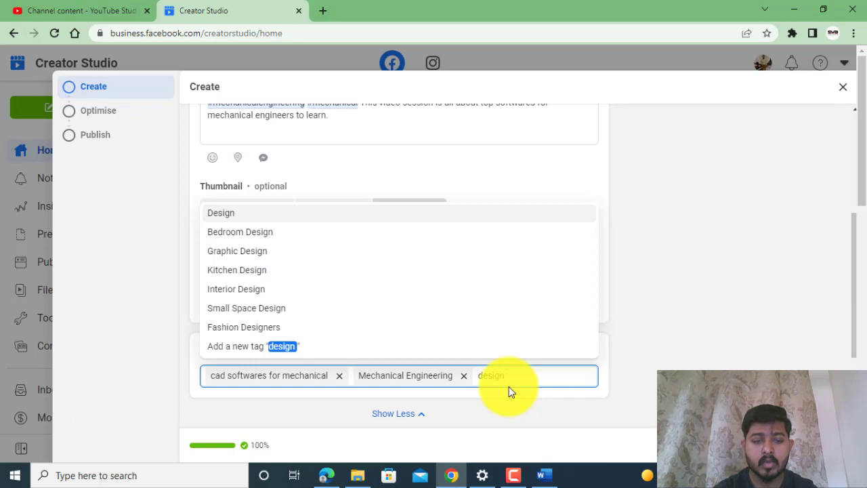
type(" softw")
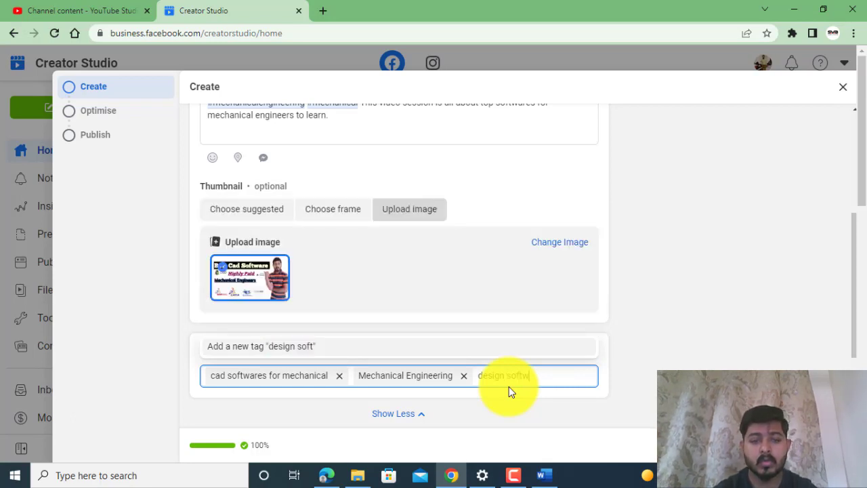
type("ares")
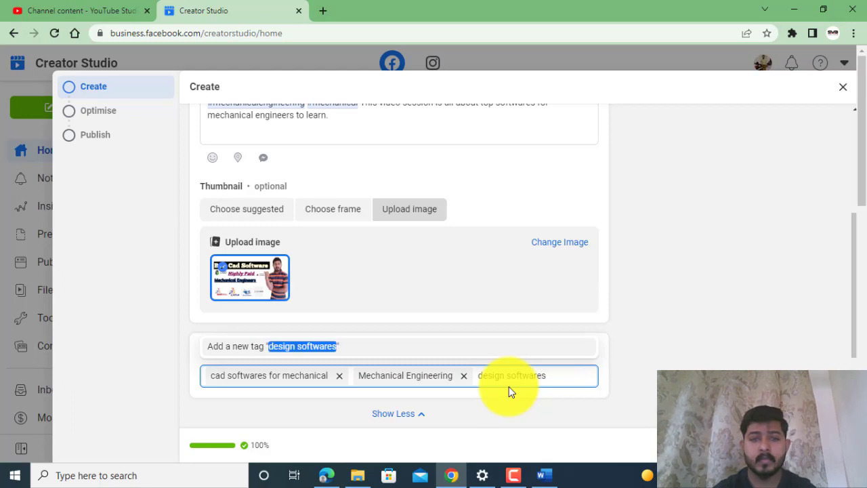
left_click(311, 354)
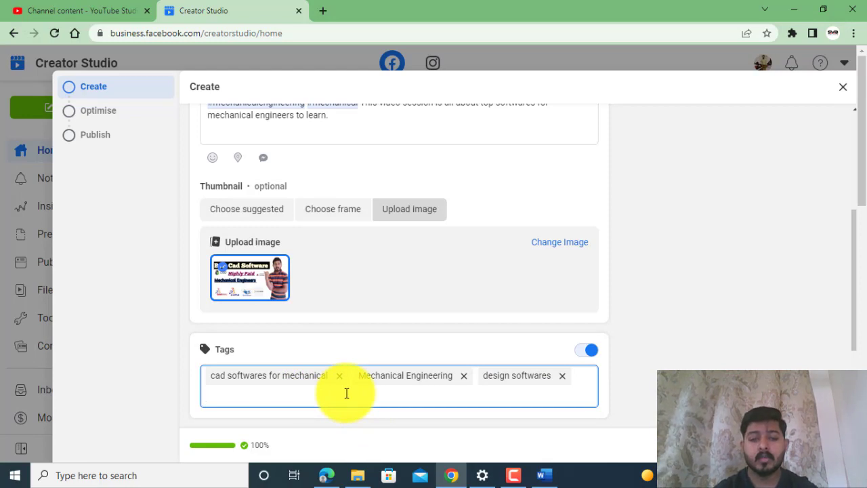
- Add the new tag "engineering softwares" to the end of the video's tags
type("eng")
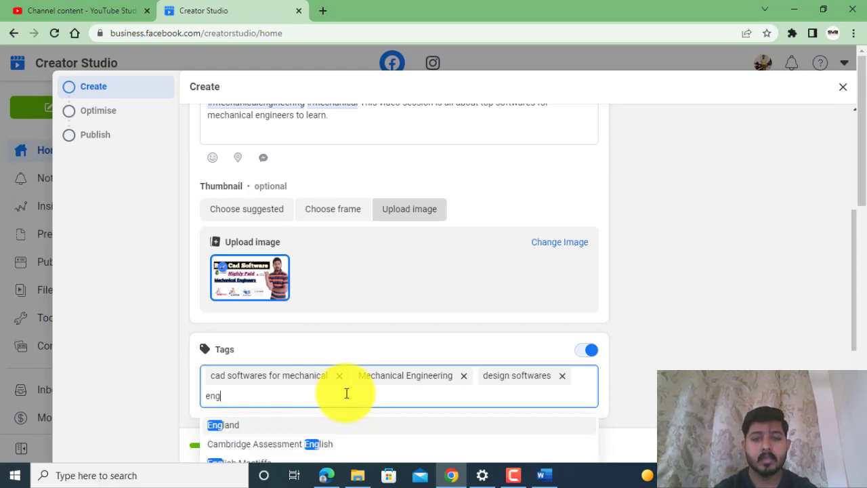
type("inee")
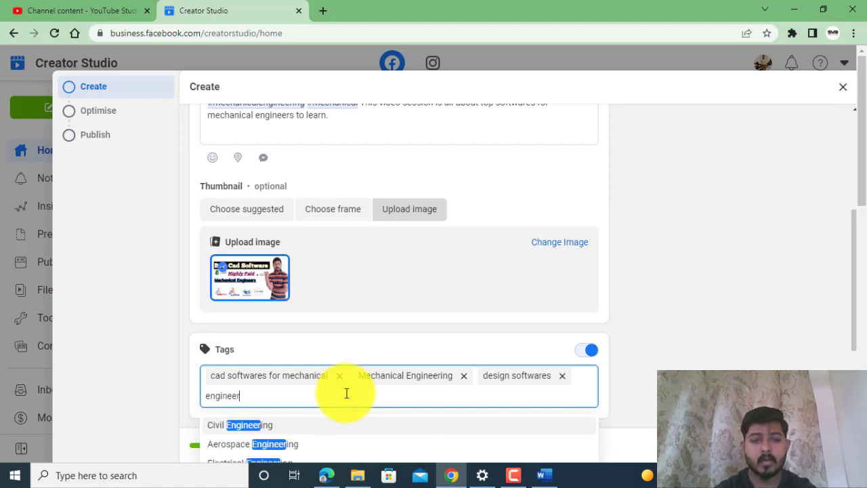
type("r")
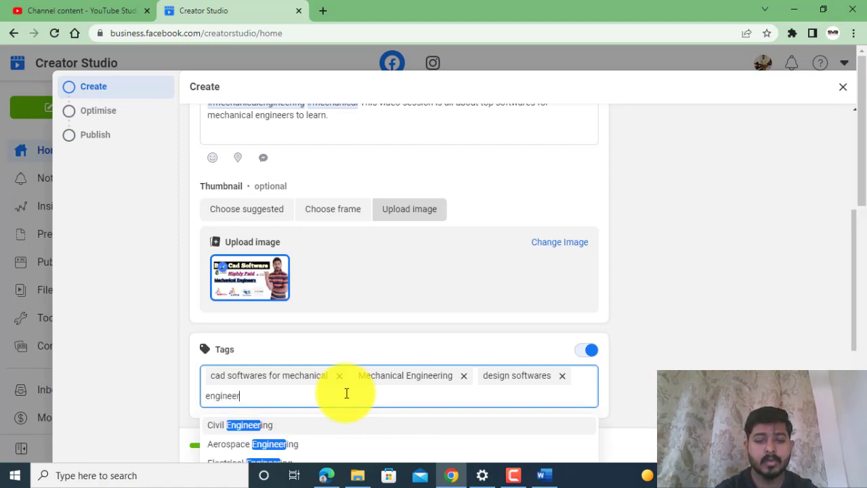
type("ing")
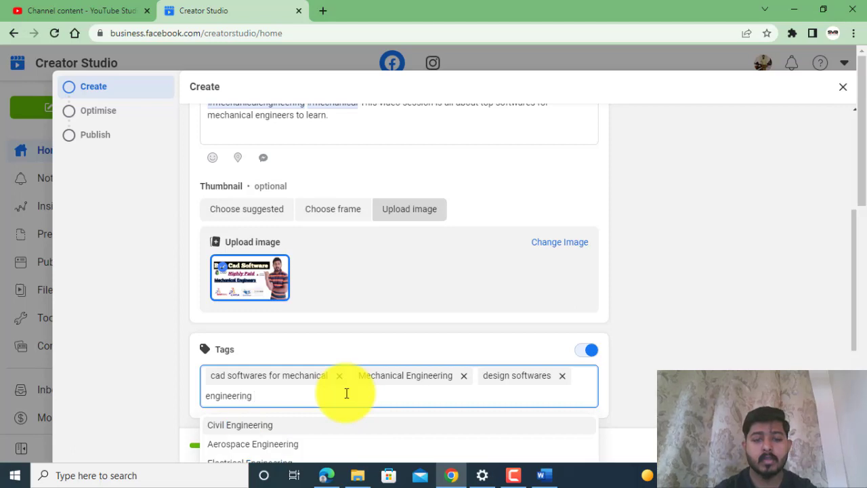
type(" softwares")
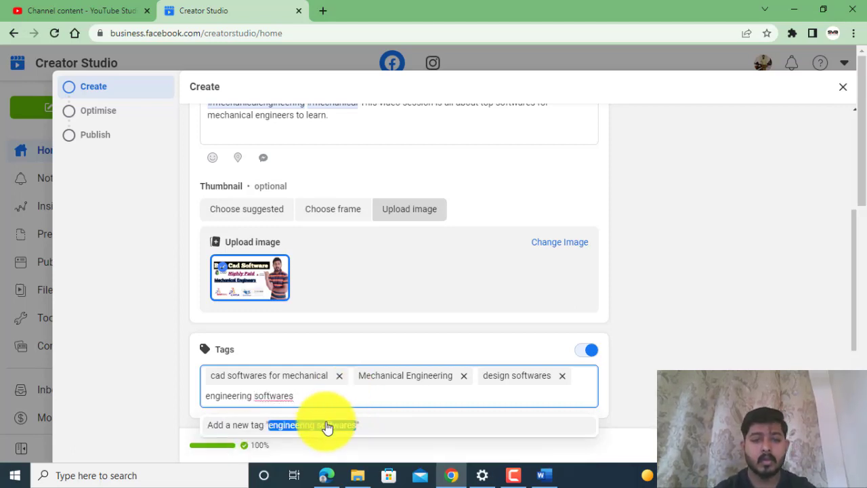
left_click(326, 427)
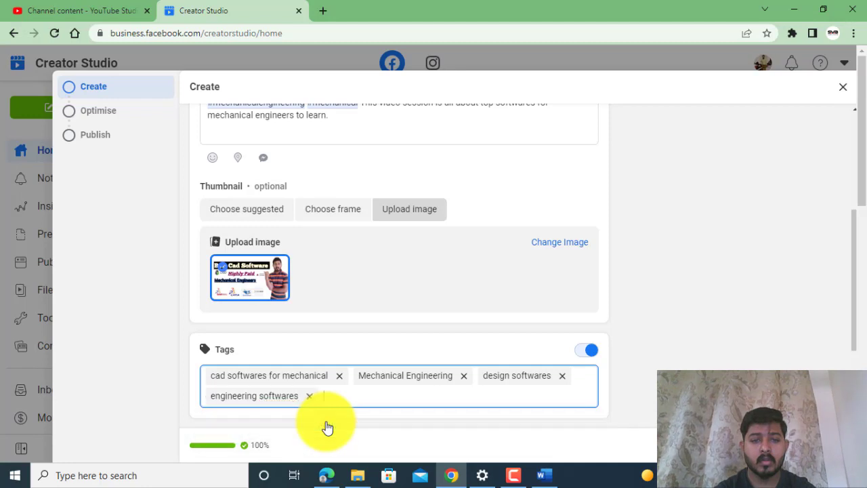
double_click(369, 378)
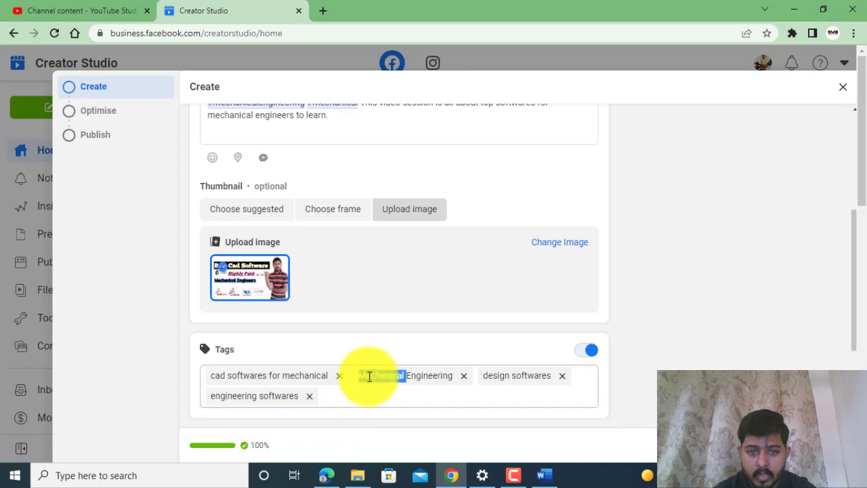
left_click(369, 377)
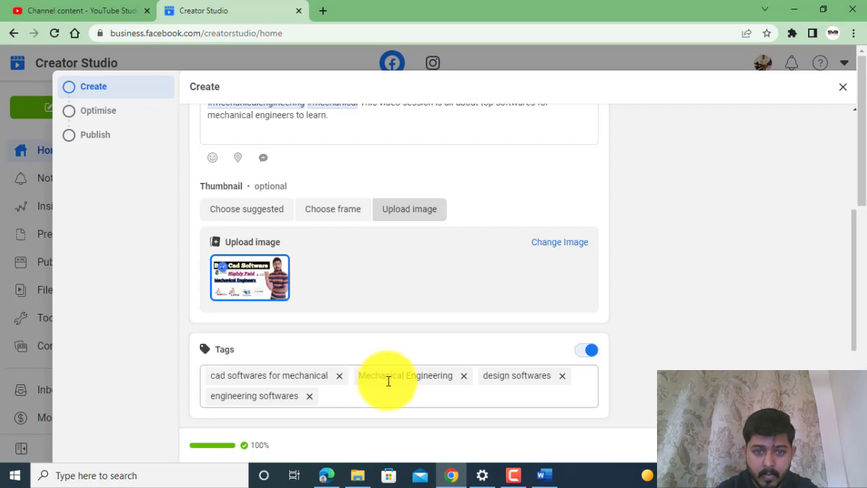
double_click(414, 377)
left_click(414, 377)
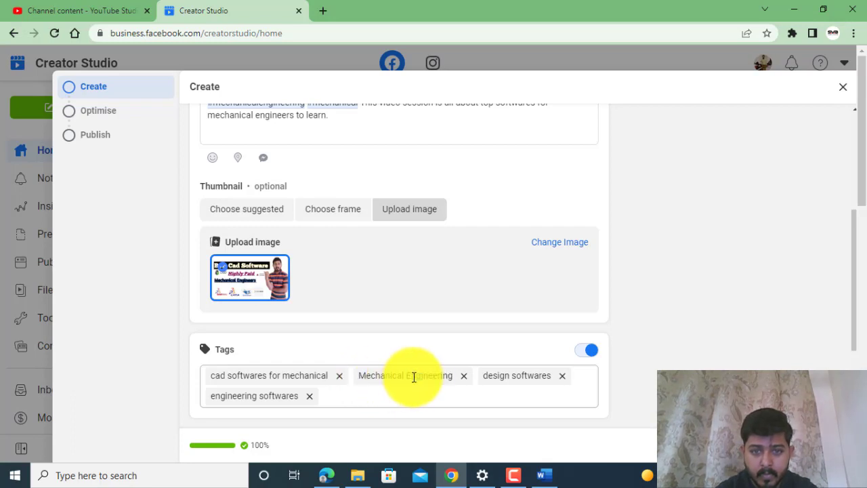
double_click(414, 377)
left_click(414, 377)
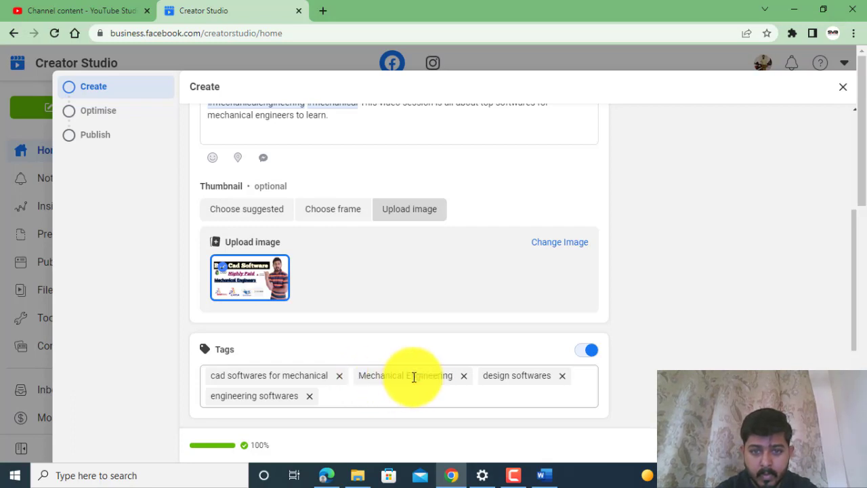
- Add the new tag "mechanical engineer skill" to the video
left_click(383, 399)
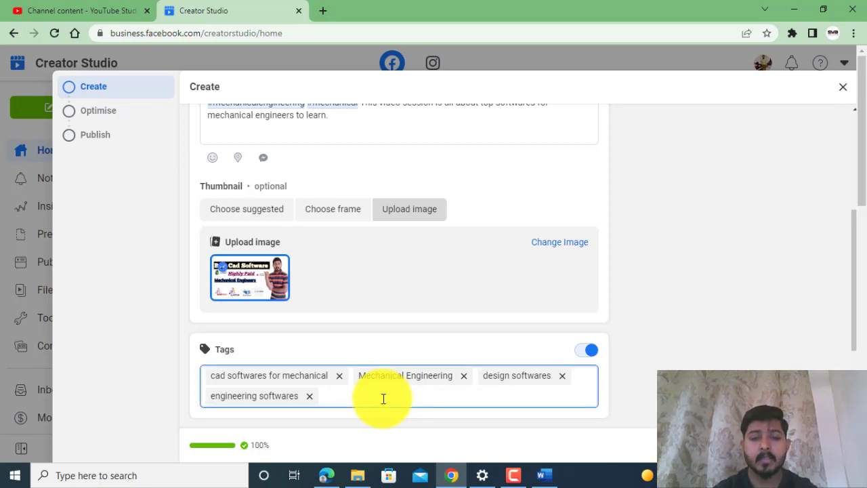
type("me")
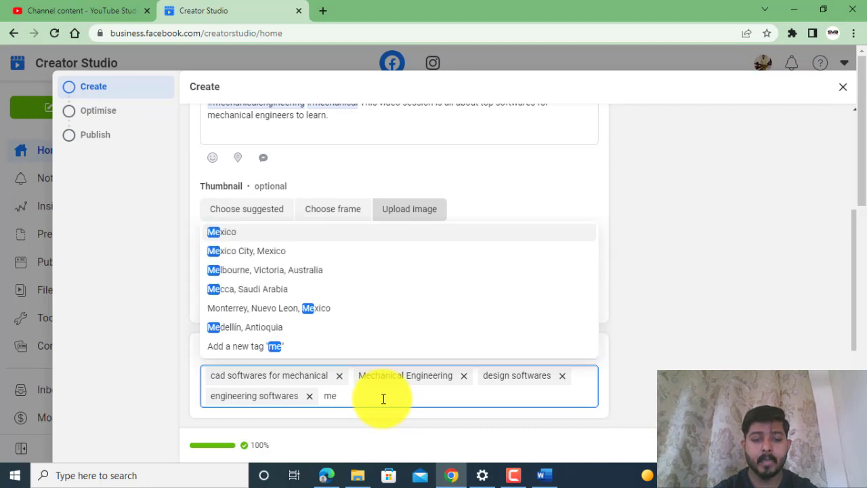
type("chanical")
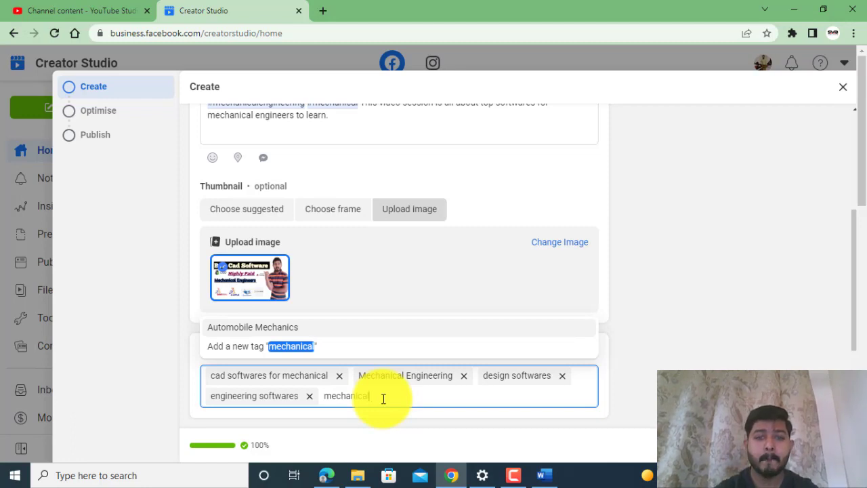
type("engin")
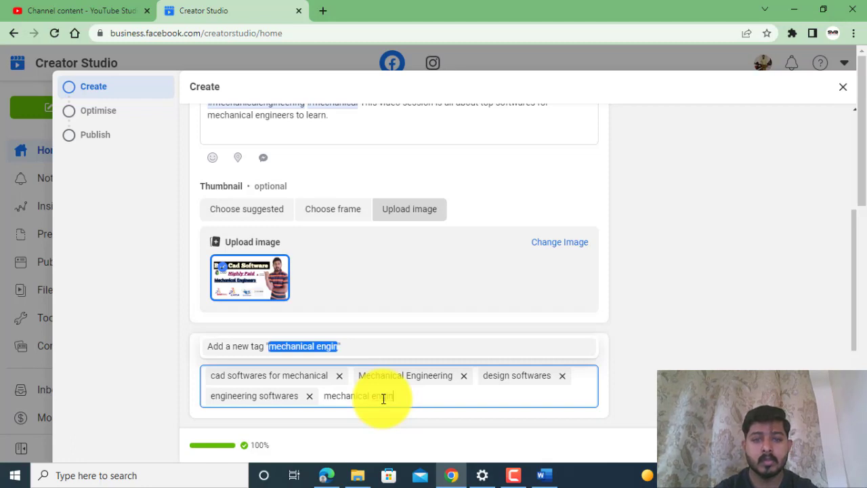
type("eer")
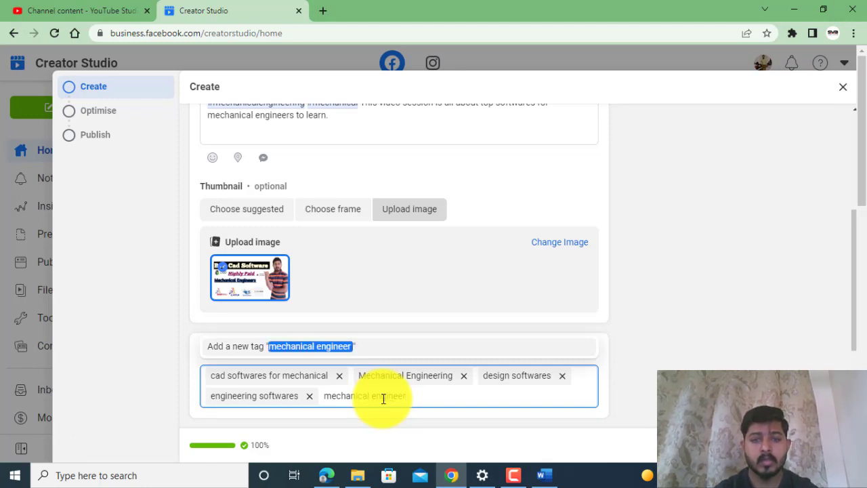
type(" skill")
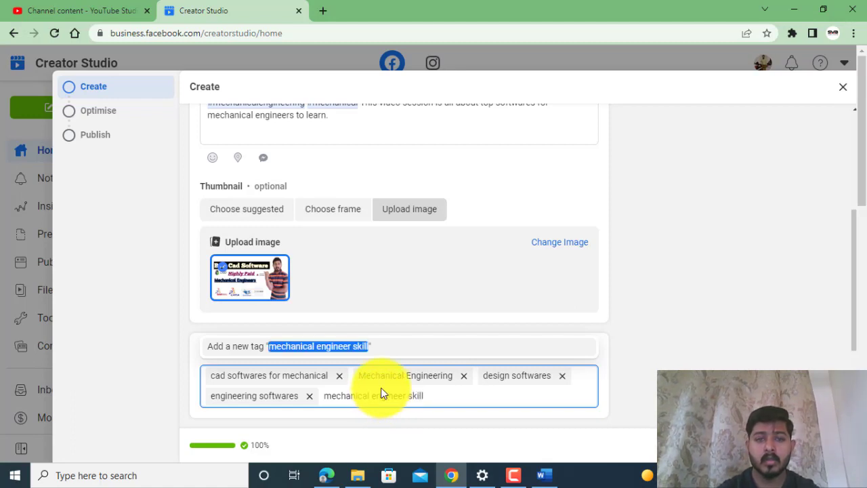
left_click(341, 355)
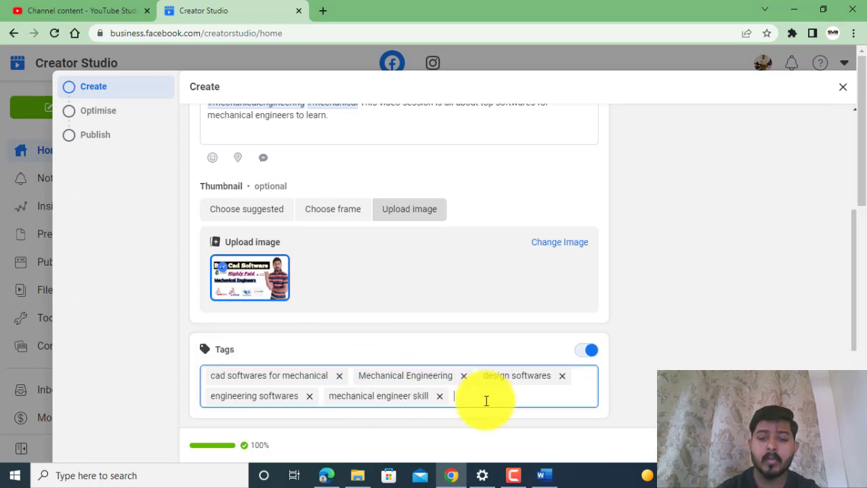
type("job")
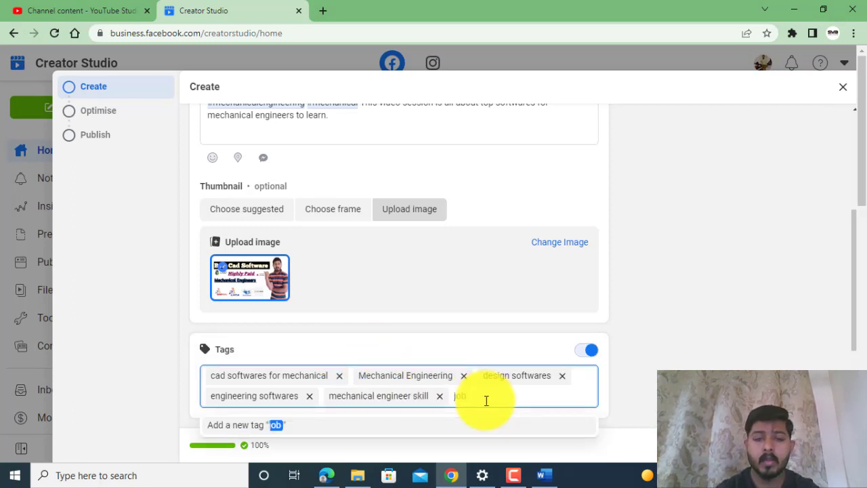
type(" hun")
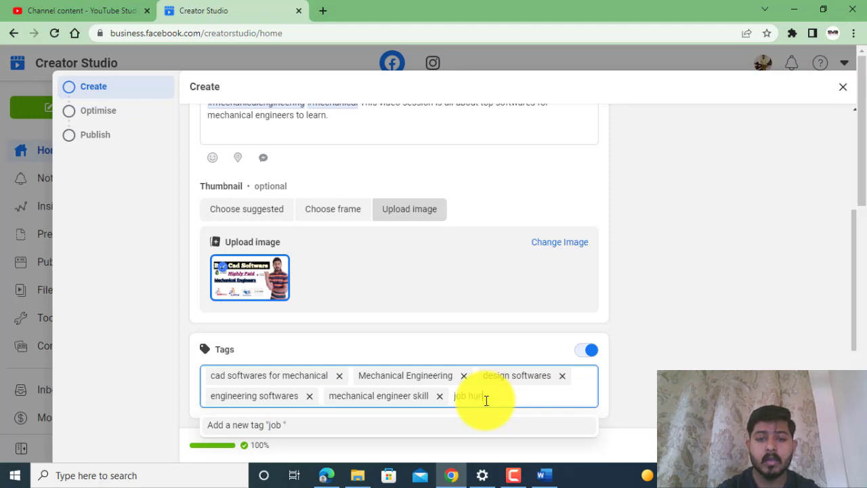
type("t")
key("BackSpace")
key("BackSpace")
key("BackSpace")
key("BackSpace")
key("BackSpace")
key("BackSpace")
key("BackSpace")
key("BackSpace")
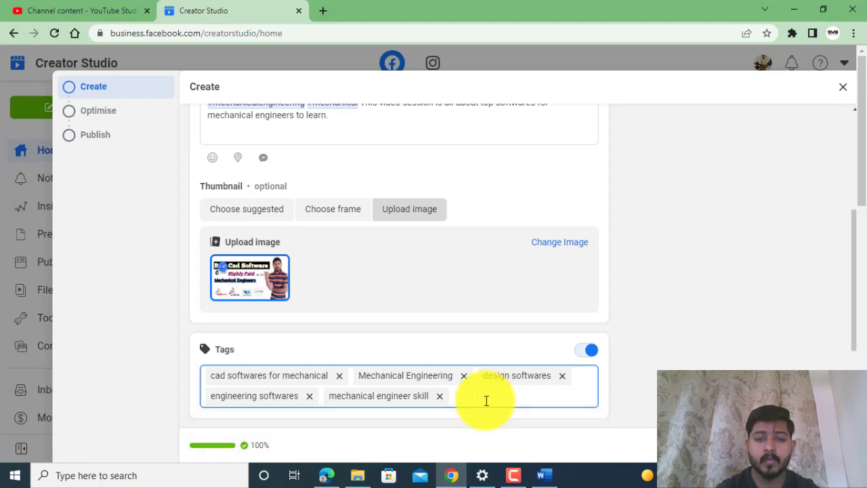
- Remove the tag "mechanical engineer skill" from the end of the video's tags
key("BackSpace")
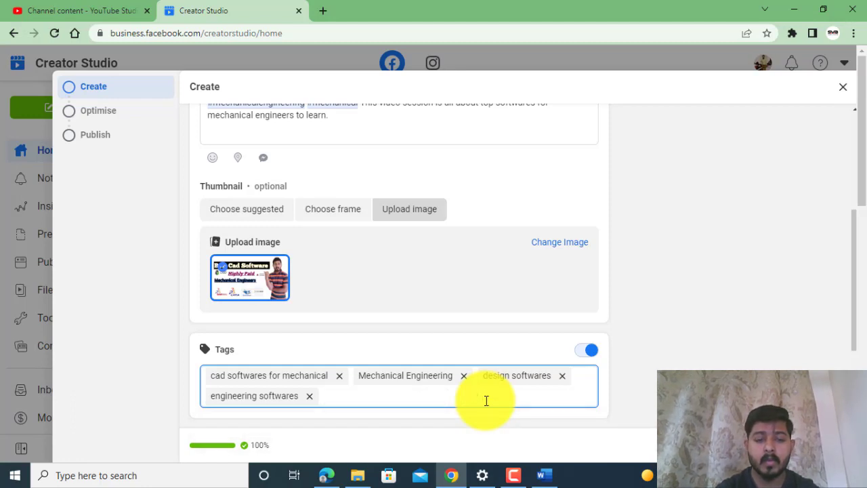
type("j")
key("BackSpace")
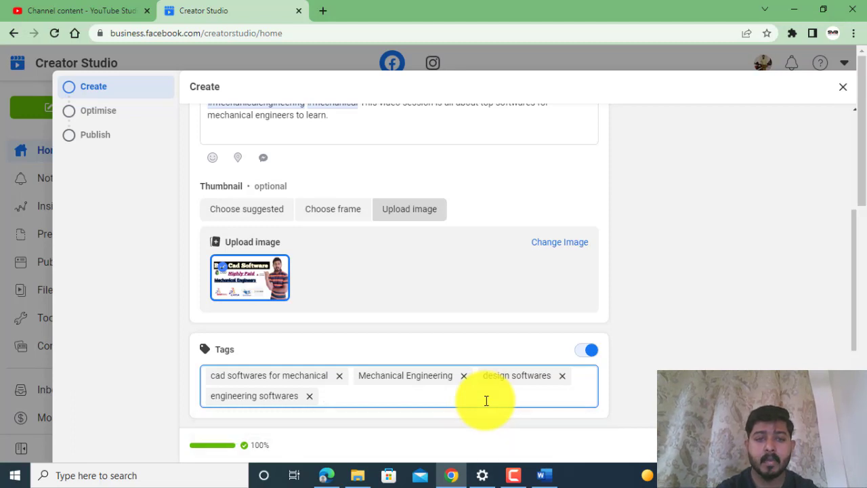
- Add the new tag "mechanical engineers" after the "engineering softwares" tag
type("mechan")
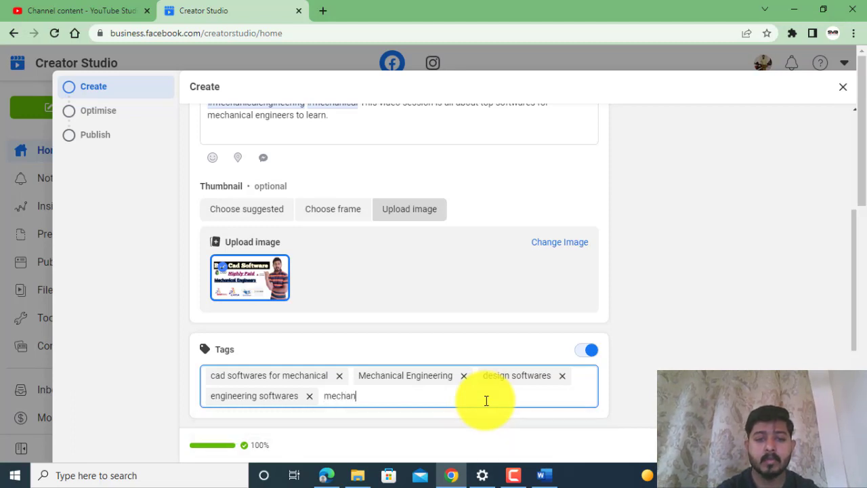
type("ical")
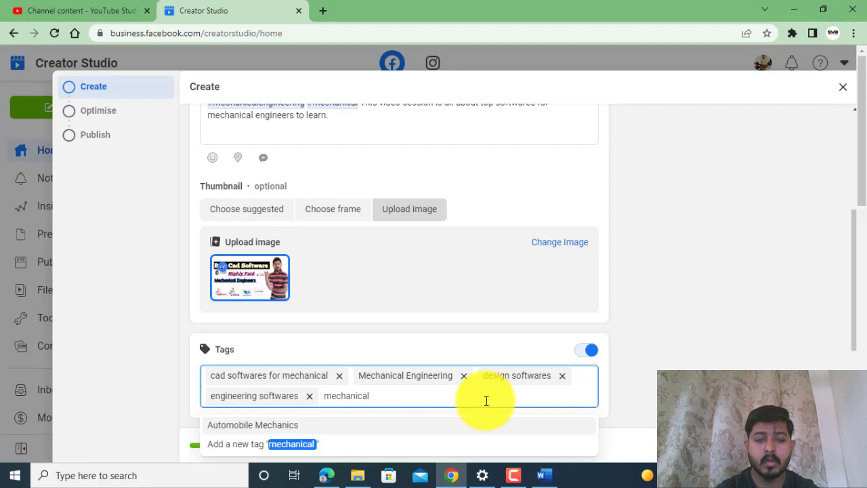
type(" engineers")
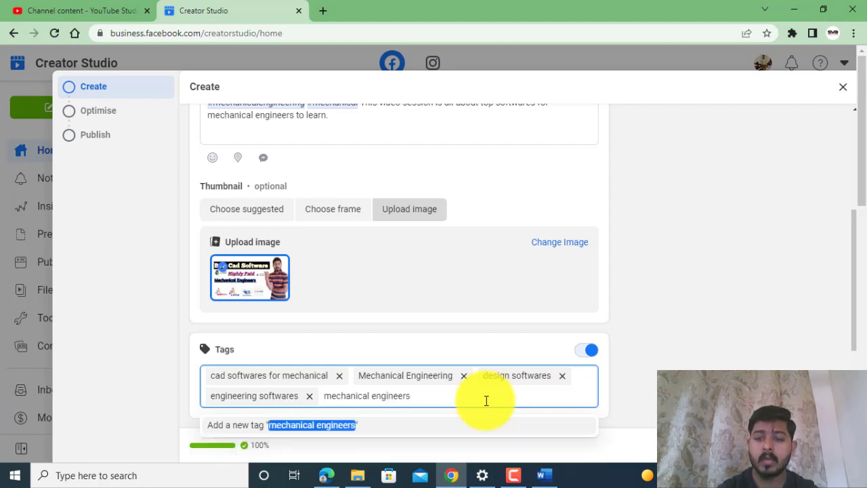
key("Return")
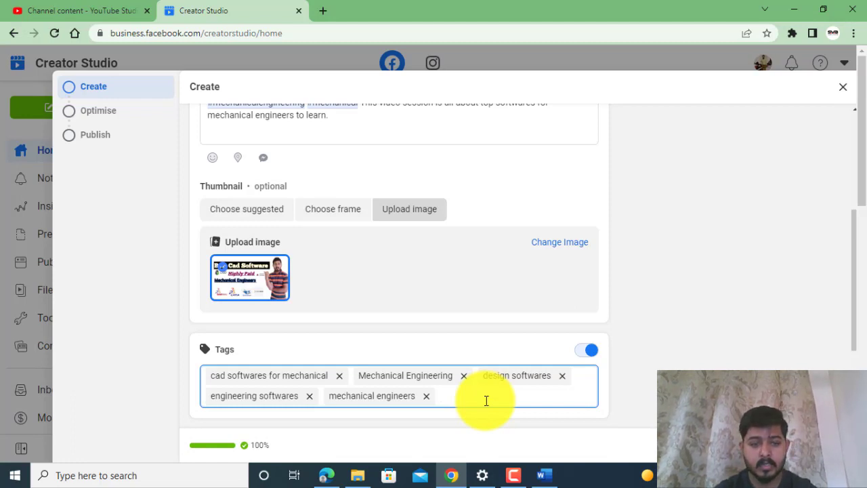
- Add the new tag "skill for mechanical" to the video and remove it again
type("skill")
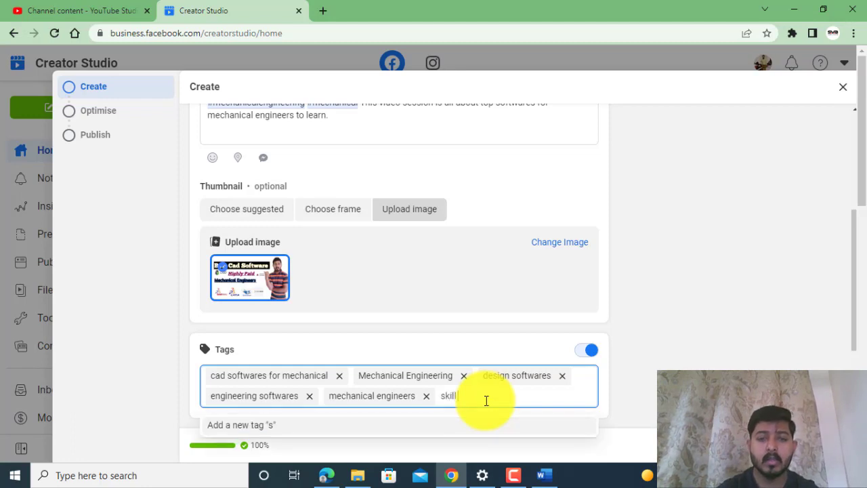
type(" for me")
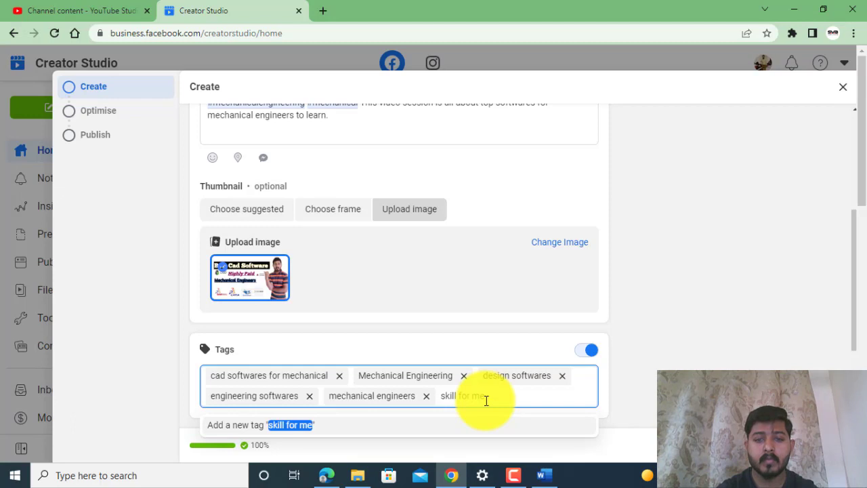
type("chanical")
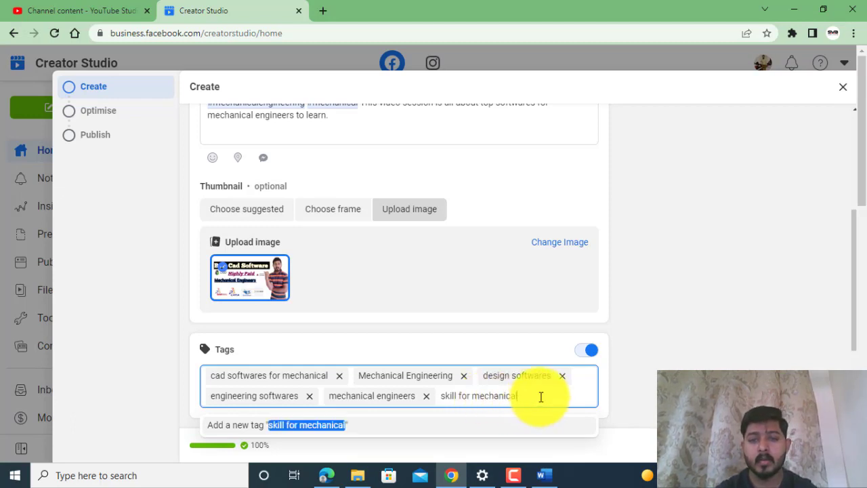
key("Return")
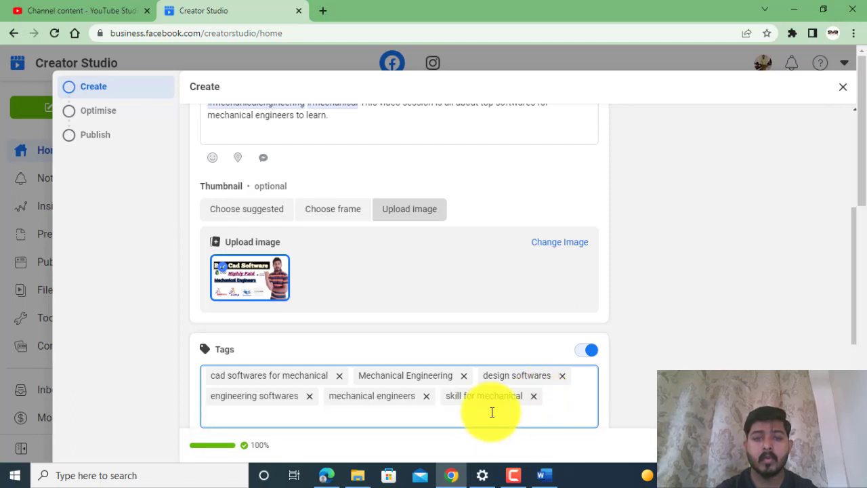
left_click_drag(854, 298, 856, 305)
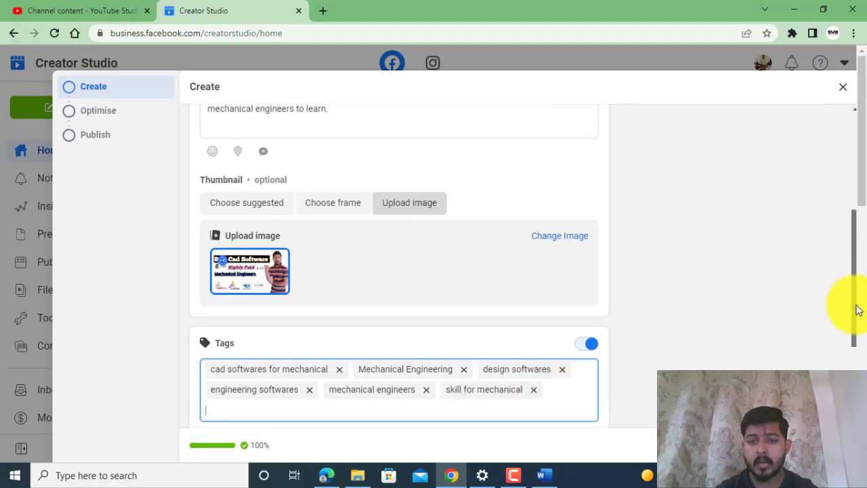
scroll(855, 315, "down", 1)
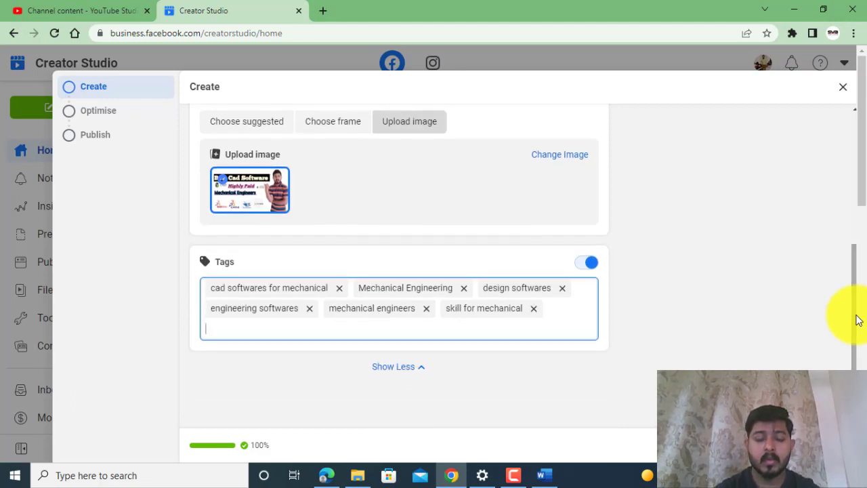
key("BackSpace")
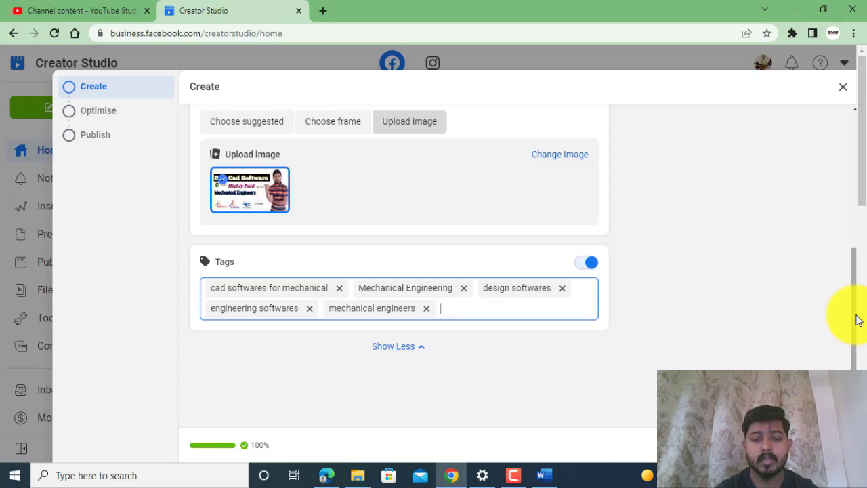
- Add the new tag "engineering skill" after the "mechanical engineers" tag
type("engi")
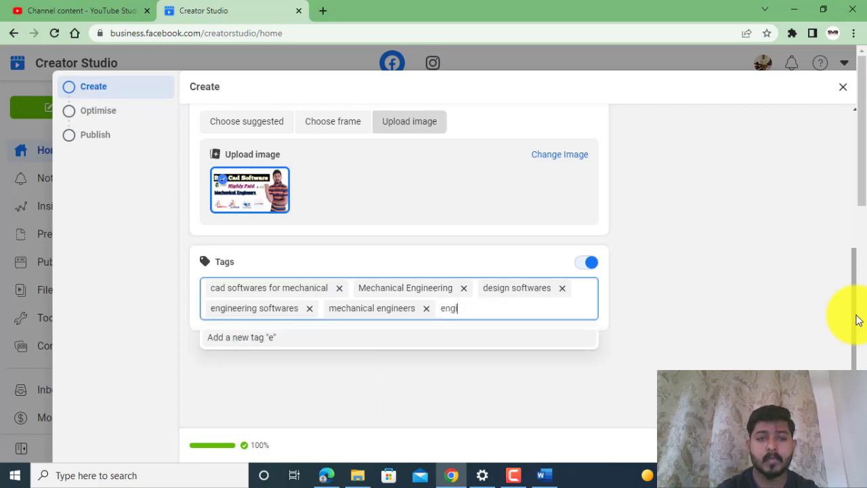
type("neering")
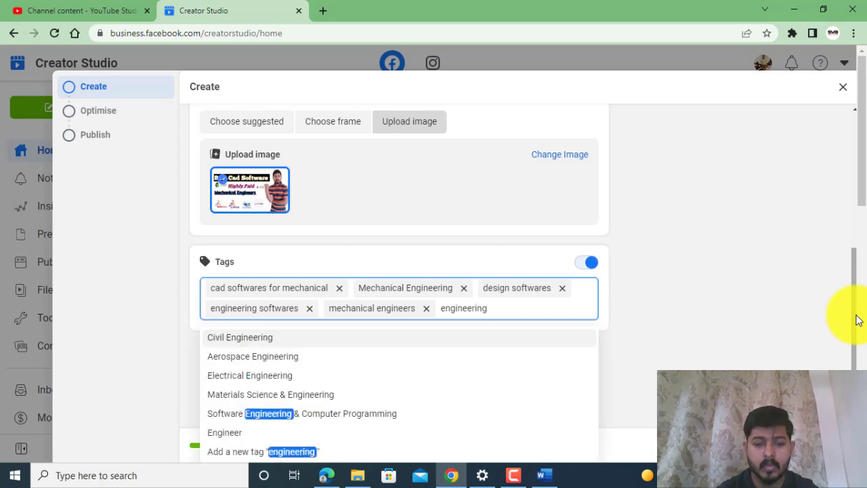
type(" skill")
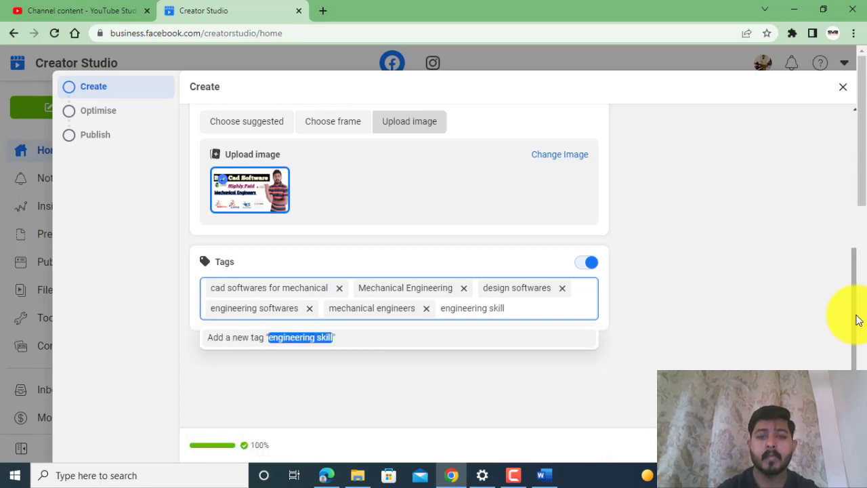
left_click(313, 336)
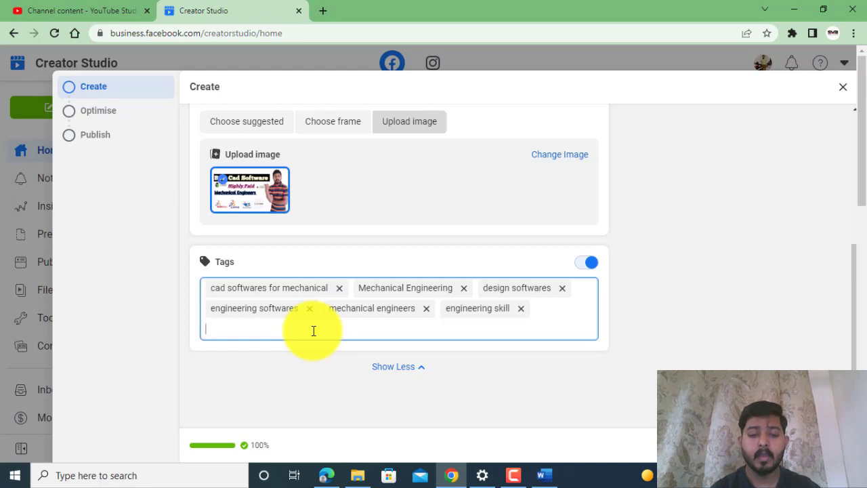
- Add the new tag "highly paid skill for mechanical" after the "engineering skill" tag
type("hig")
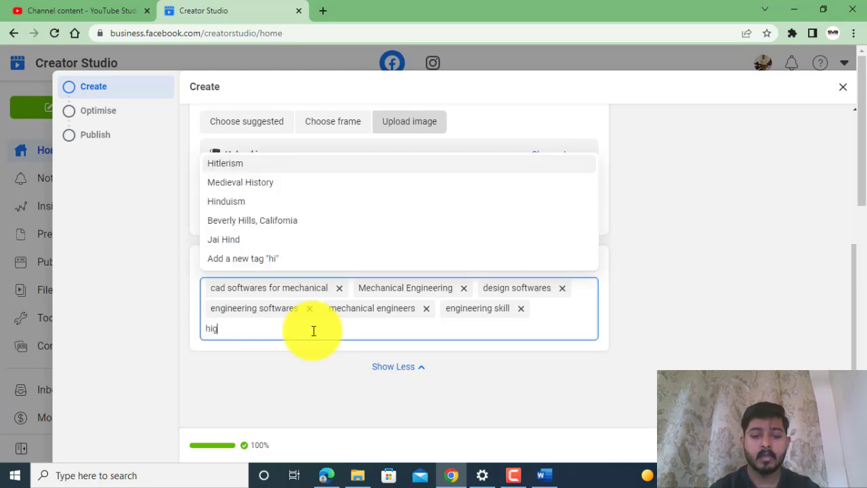
type("hly")
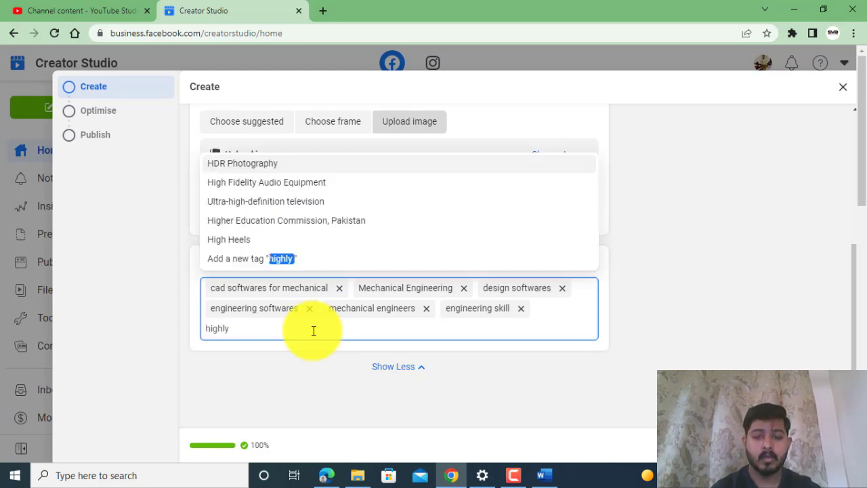
type(" paid ")
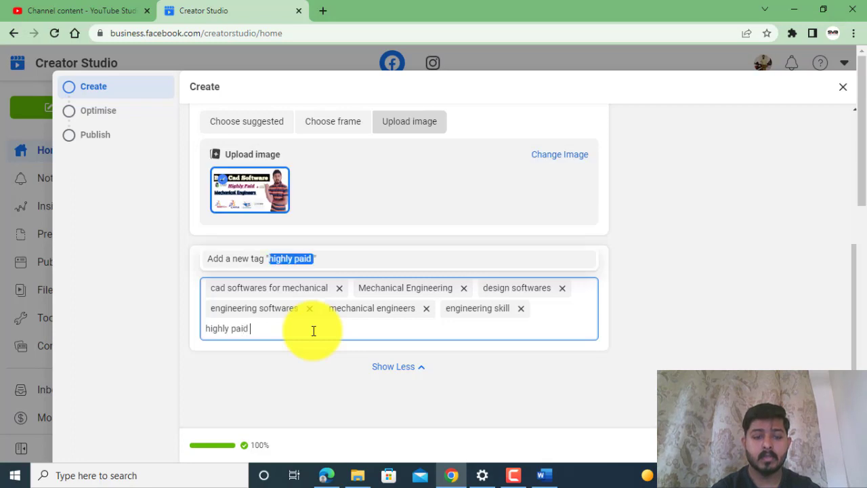
type("skill for ")
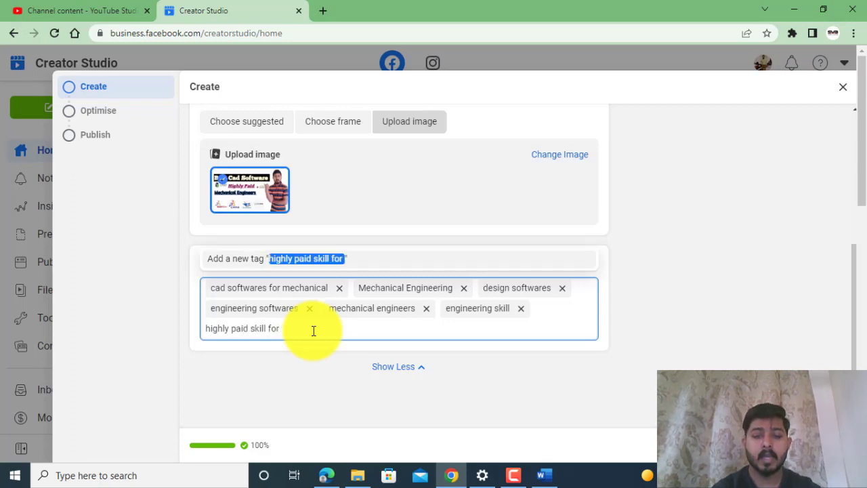
type("mechanical")
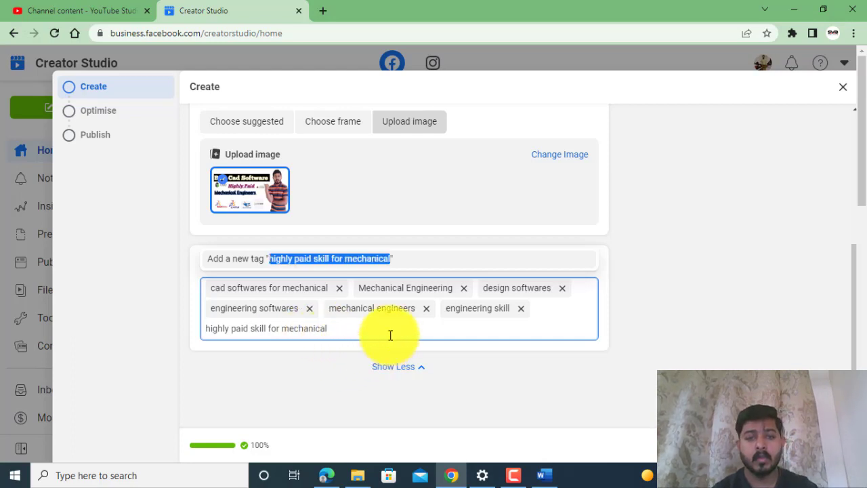
left_click(350, 265)
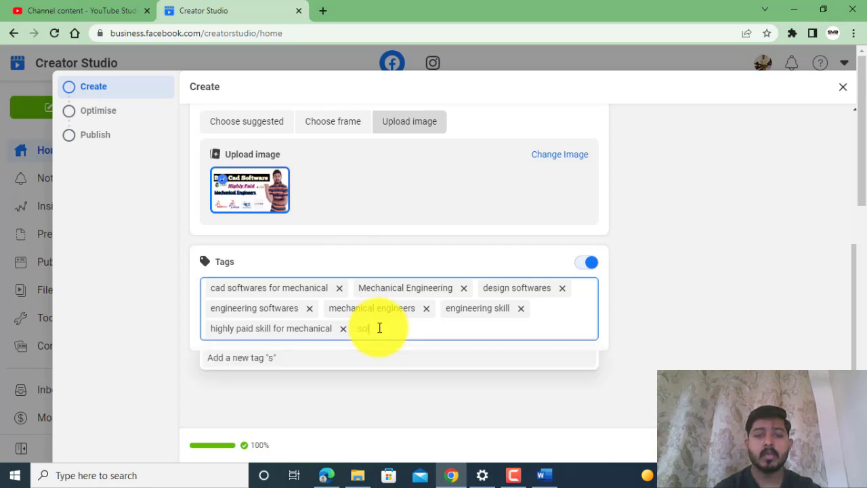
- Add the new tag "solidworks" as the last of the video's tags
type("oli")
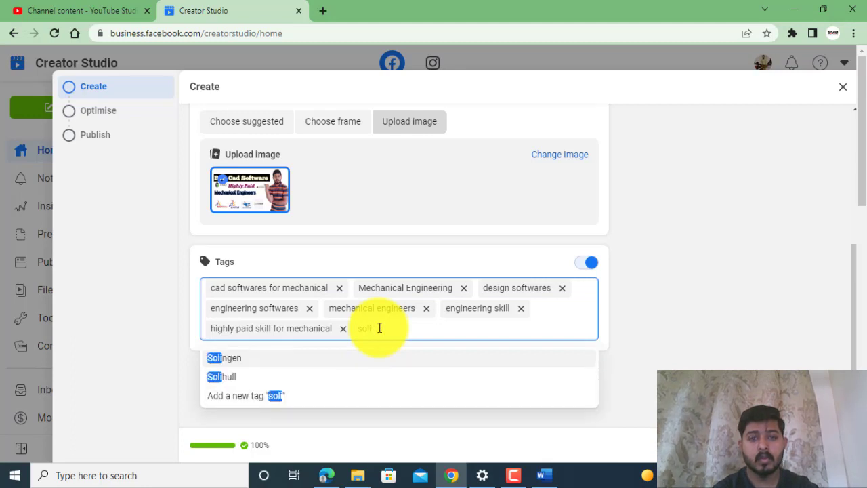
type("d")
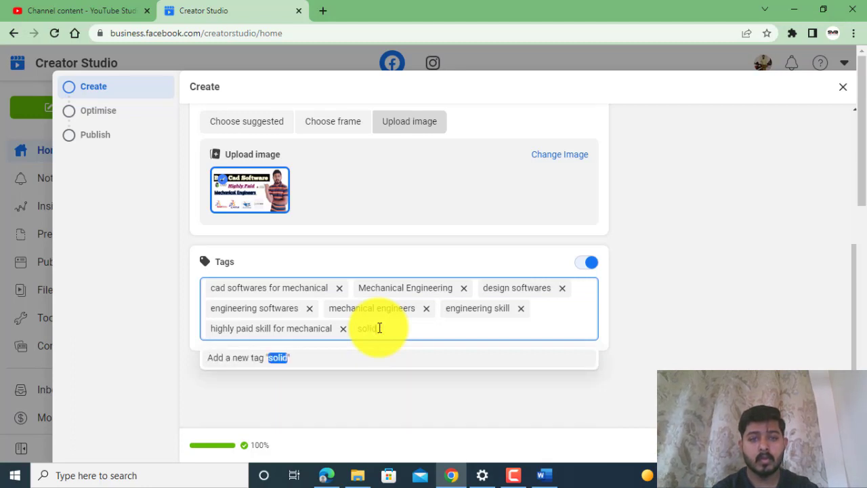
type("works")
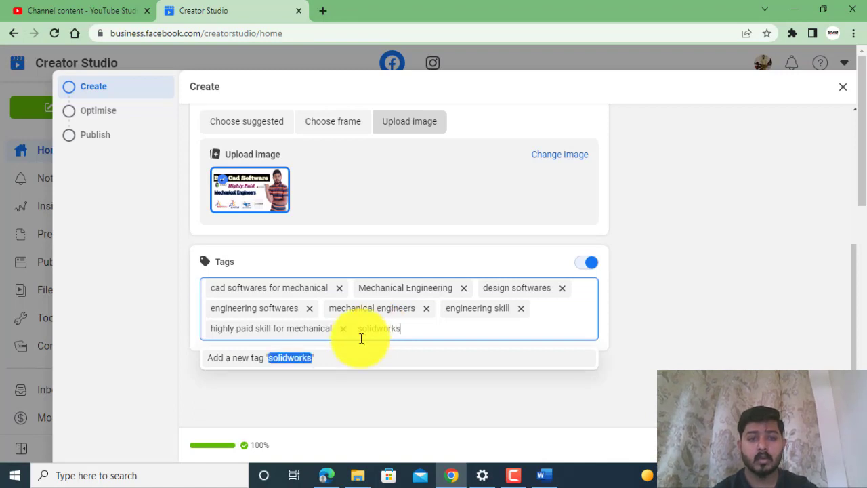
left_click(291, 360)
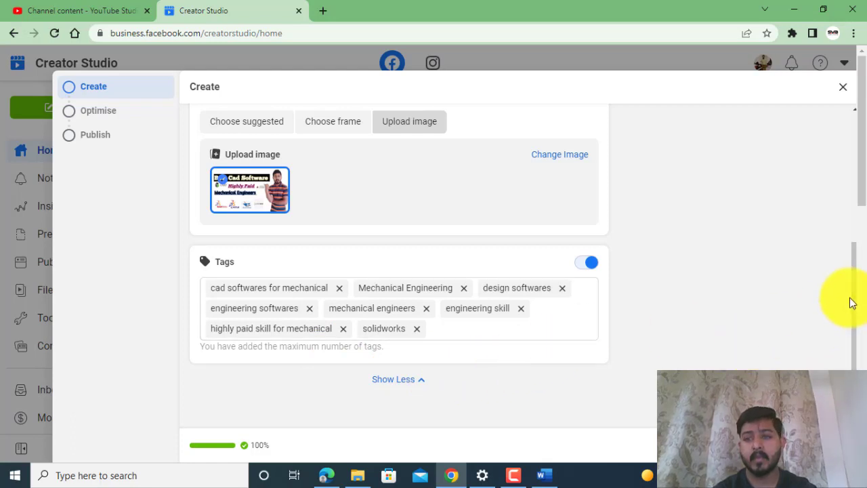
- Proceed to the Optimise stage and turn on Auto in the video optimisation settings
left_click_drag(856, 313, 838, 354)
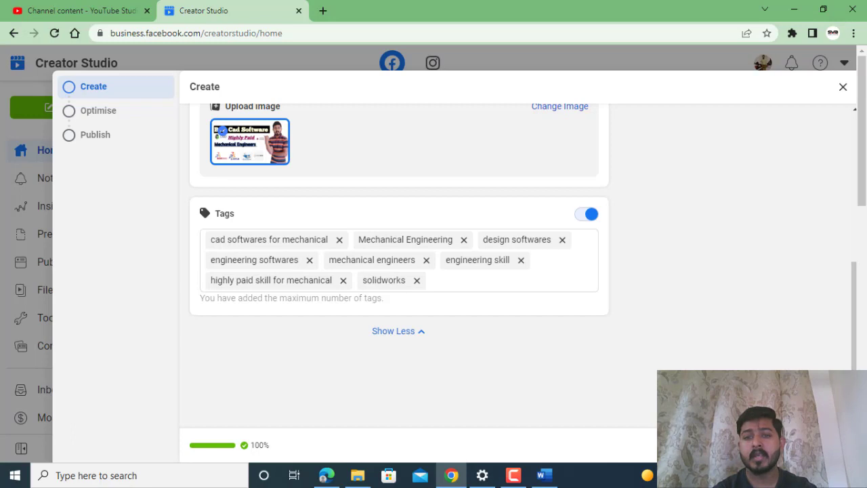
left_click(819, 445)
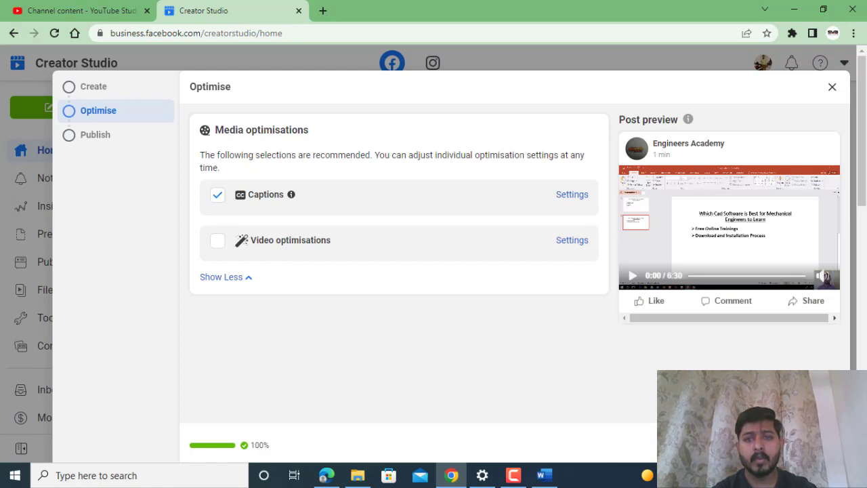
left_click(208, 247)
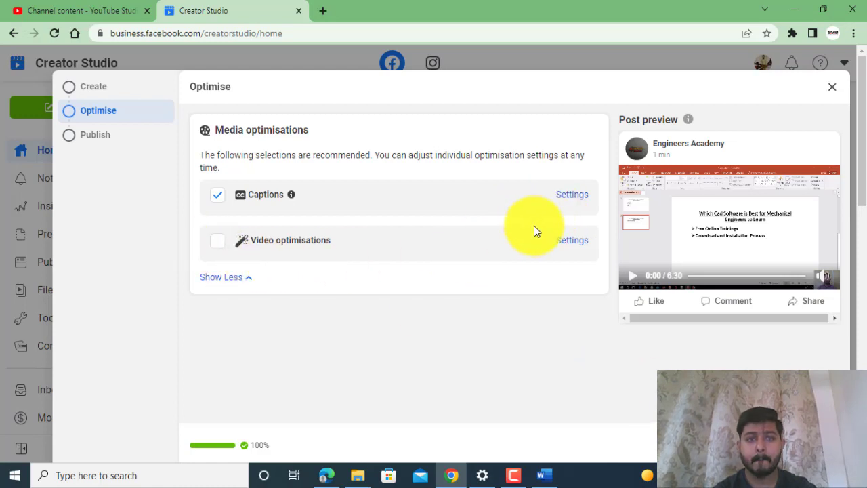
left_click(562, 245)
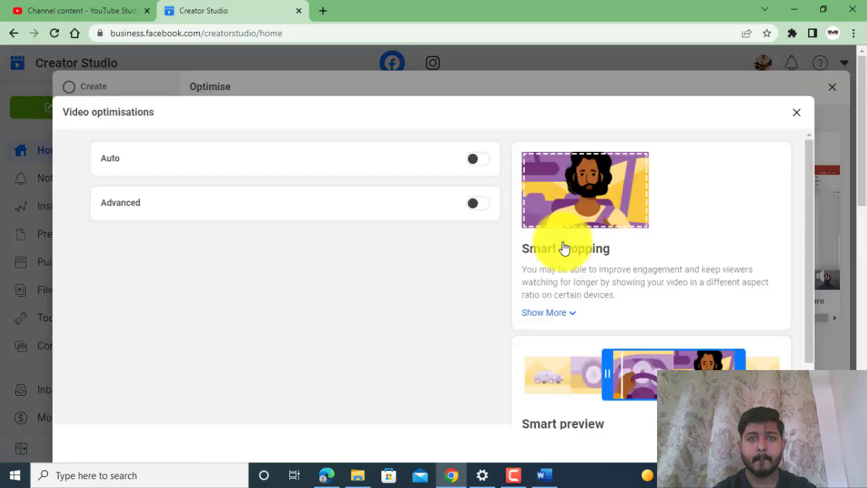
left_click(476, 162)
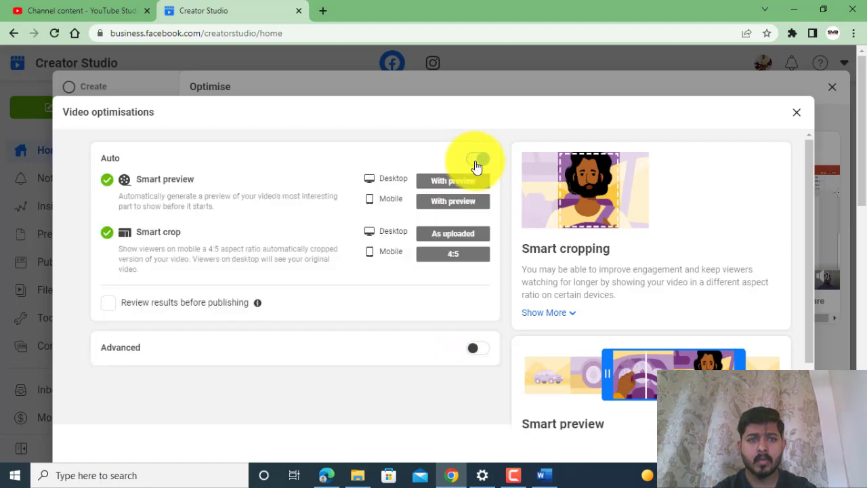
- Try the Advanced video optimisations with results reviewed before publishing, and switch back to Auto
left_click(477, 348)
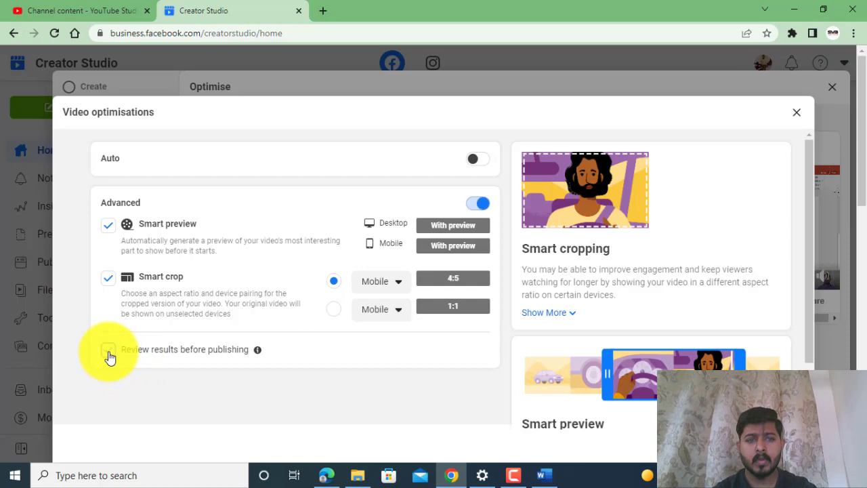
left_click(109, 351)
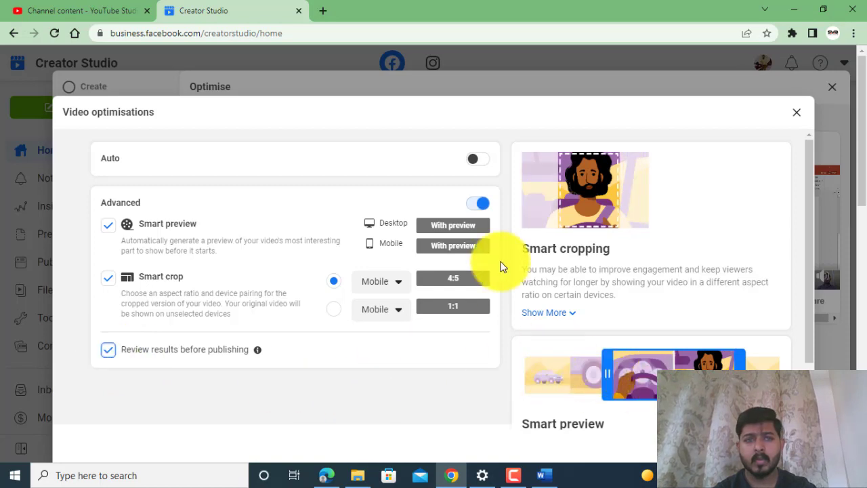
left_click(476, 160)
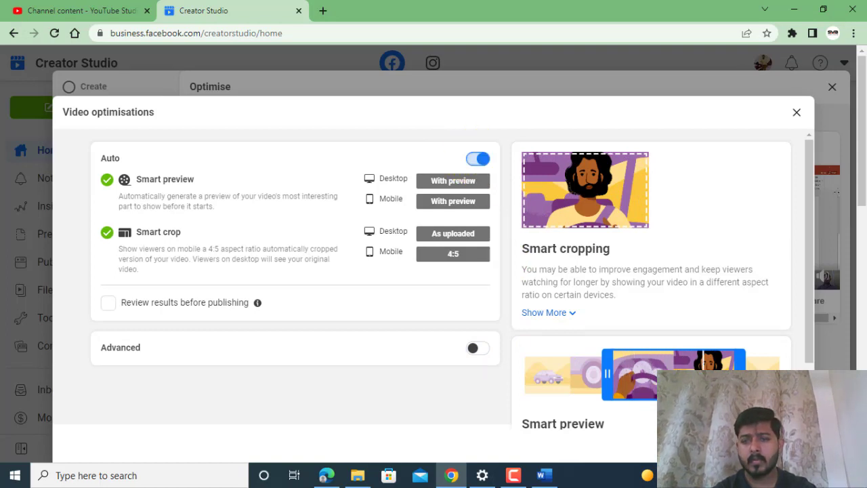
- Save the Auto video optimisations and proceed to the Publish stage
left_click(788, 444)
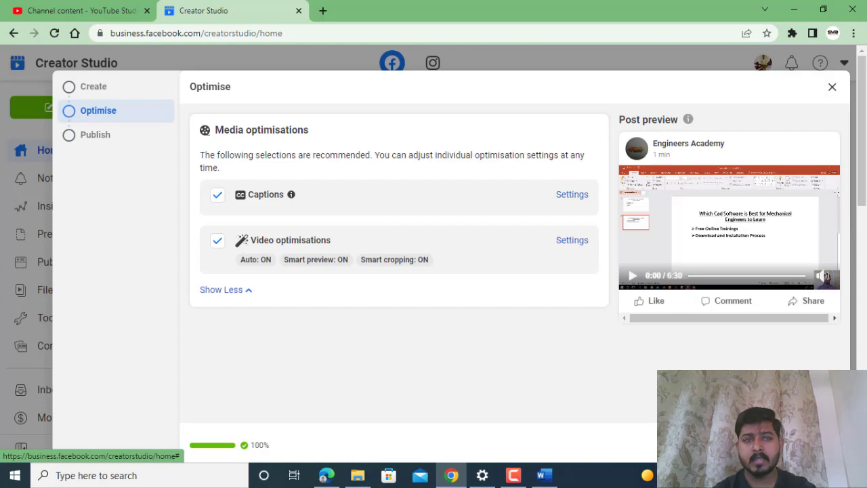
left_click(821, 445)
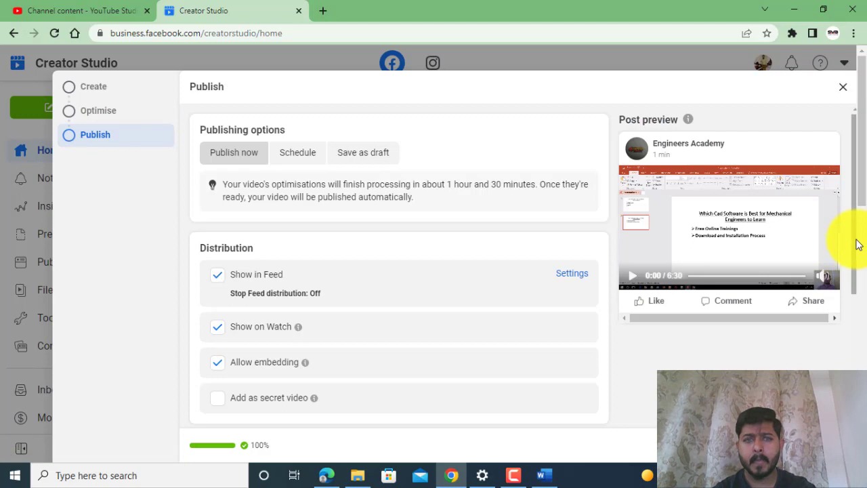
- Publish the video now with the default distribution and optional settings, and dismiss the Internet Download Manager warning
left_click_drag(854, 240, 858, 286)
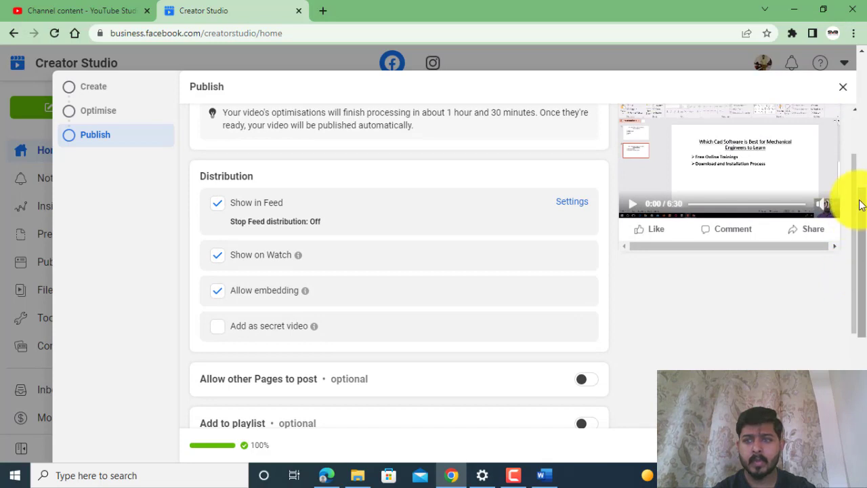
left_click_drag(855, 257, 855, 259)
scroll(855, 261, "down", 2)
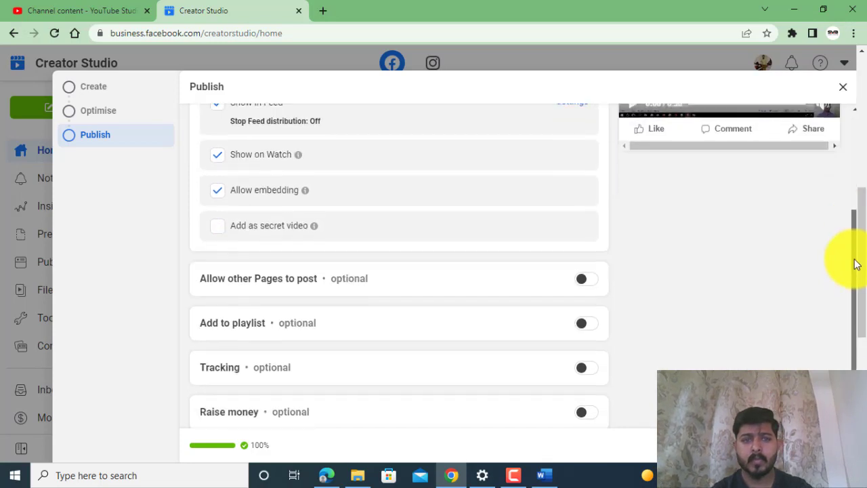
scroll(855, 271, "down", 1)
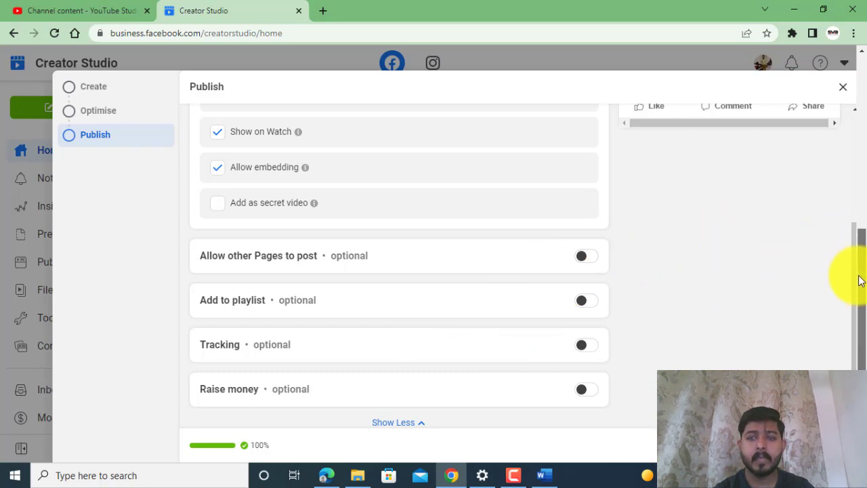
scroll(857, 225, "up", 3)
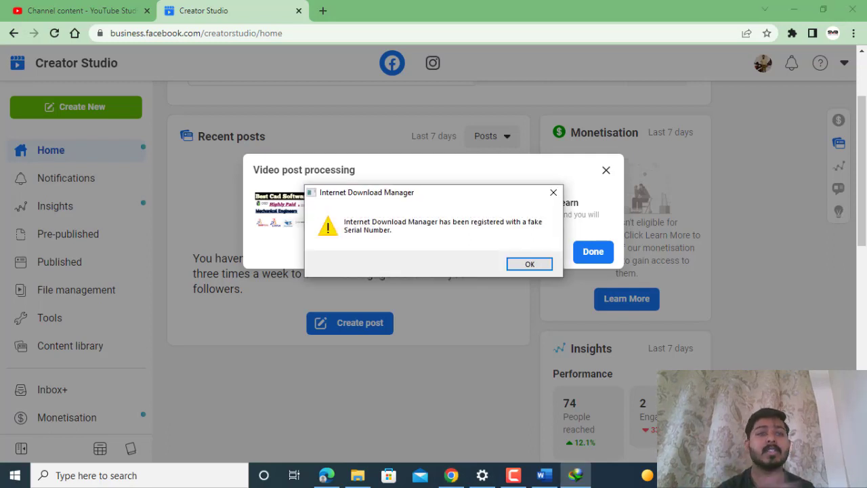
left_click(552, 196)
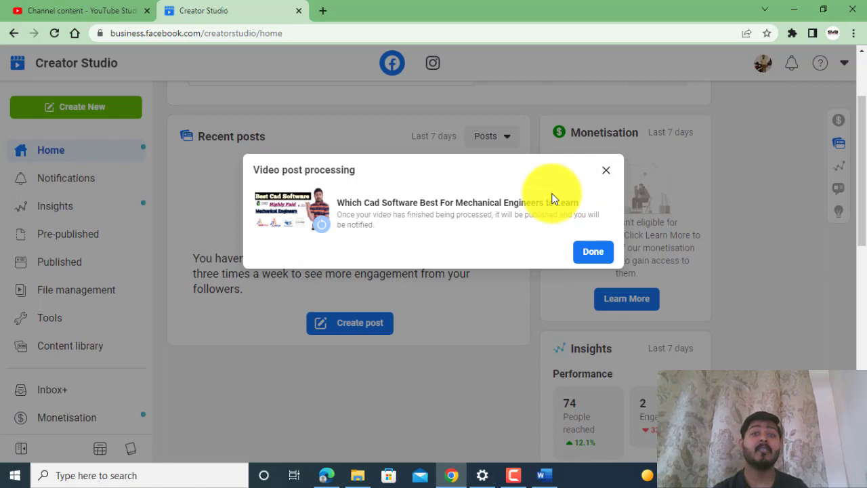